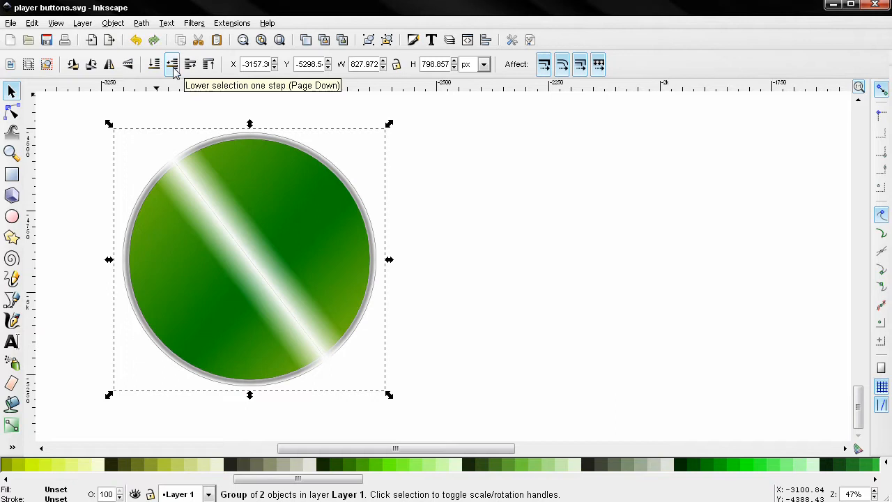
Lower the white highlight group behind the green circle and raise the thin-outlined ring path around it.
{"action": "left_click", "coordinate": [174, 69]}
{"action": "left_click", "coordinate": [174, 70]}
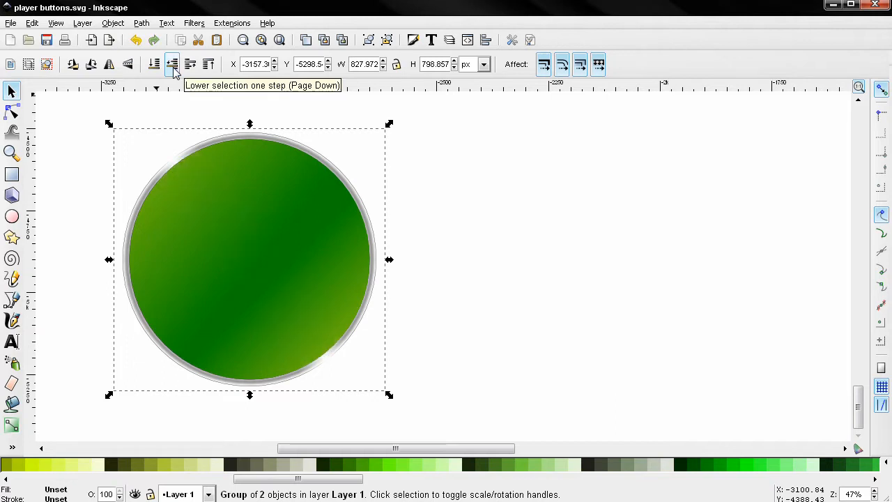
{"action": "left_click", "coordinate": [81, 218]}
{"action": "scroll", "coordinate": [84, 213], "scroll_direction": "up", "scroll_amount": 1, "text": "ctrl"}
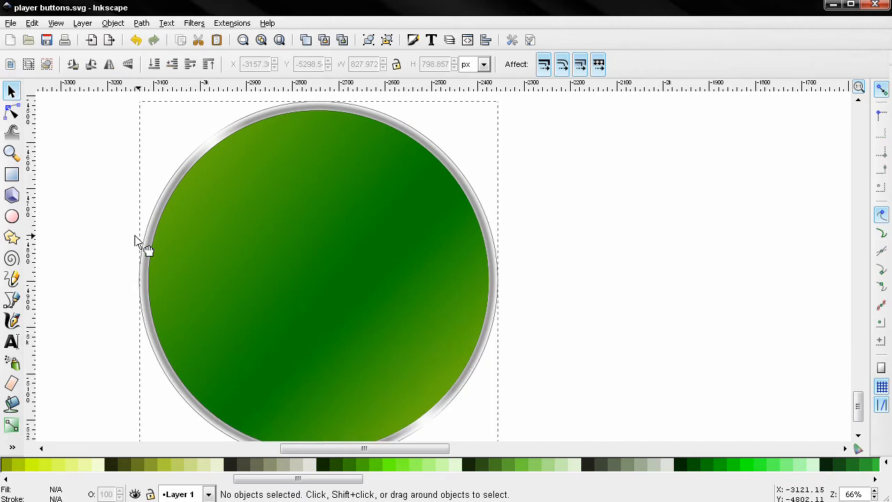
{"action": "left_click", "coordinate": [131, 243]}
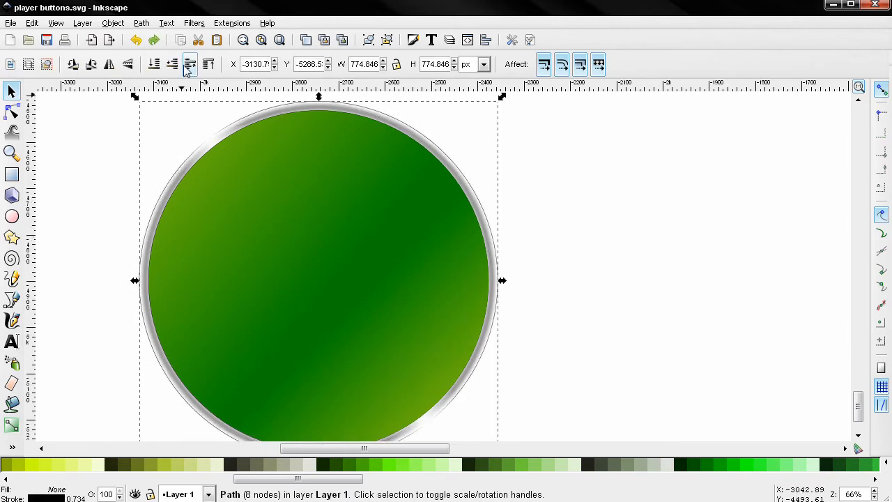
{"action": "left_click", "coordinate": [108, 188]}
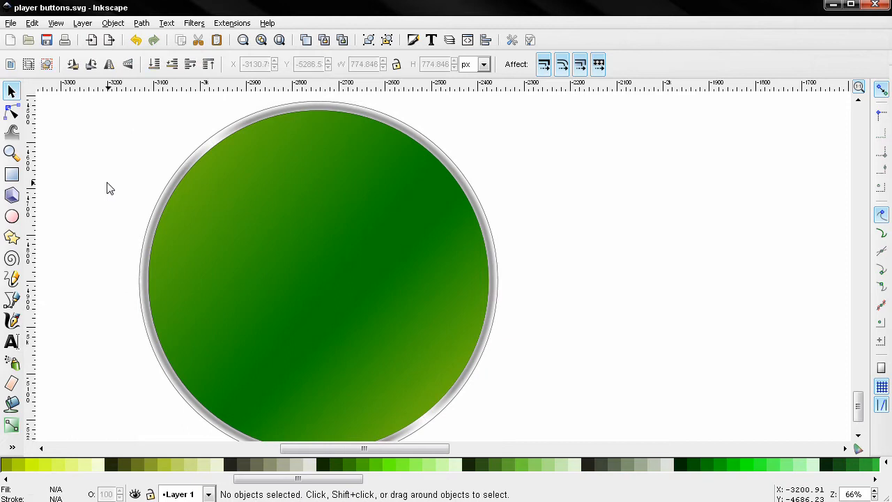
Move the two light-green gradient ellipses off the dark green base circle, one to its right and one to its lower left.
{"action": "scroll", "coordinate": [523, 406], "scroll_direction": "down", "scroll_amount": 1}
{"action": "left_click_drag", "start_coordinate": [529, 406], "coordinate": [418, 321]}
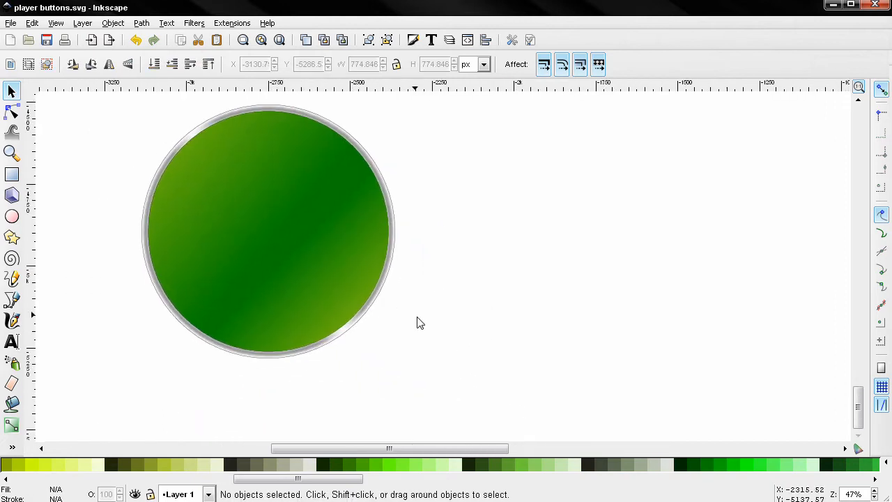
{"action": "left_click", "coordinate": [503, 296]}
{"action": "left_click_drag", "start_coordinate": [310, 324], "coordinate": [310, 369]}
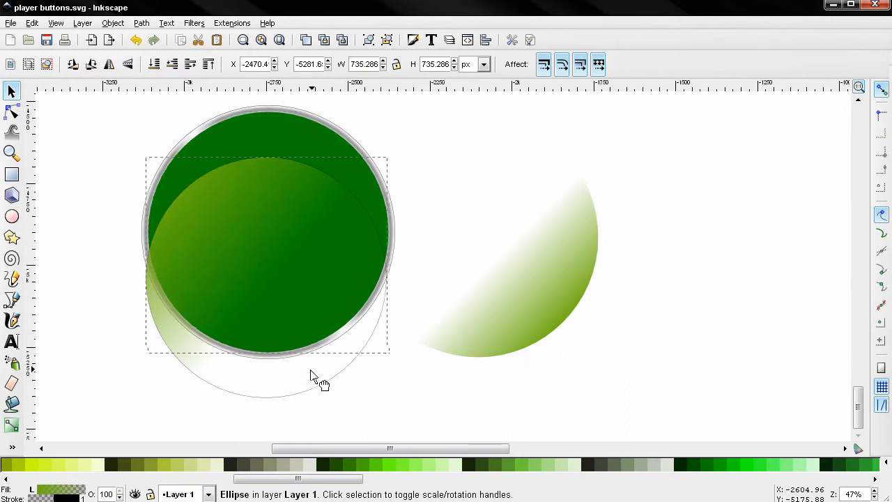
{"action": "key", "text": "ctrl+z"}
{"action": "left_click_drag", "start_coordinate": [225, 232], "coordinate": [89, 330]}
Fill the dark green base circle with #338000.
{"action": "left_click", "coordinate": [324, 264]}
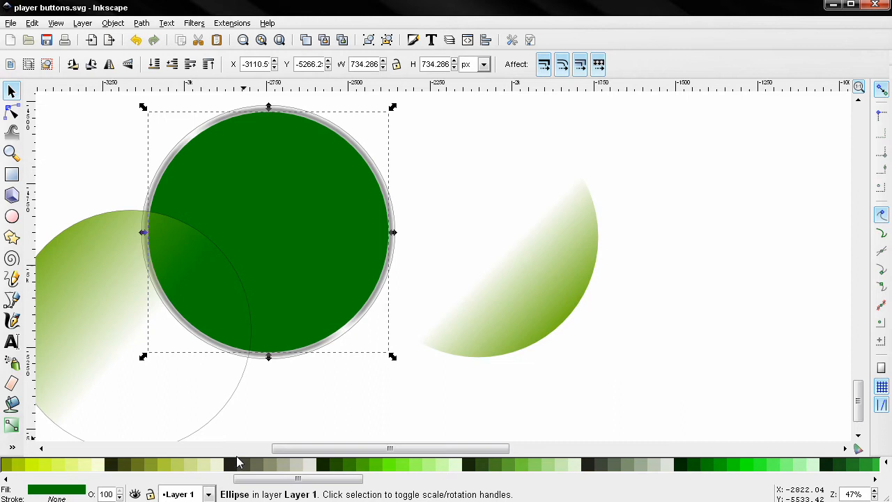
{"action": "left_click_drag", "start_coordinate": [260, 477], "coordinate": [270, 479]}
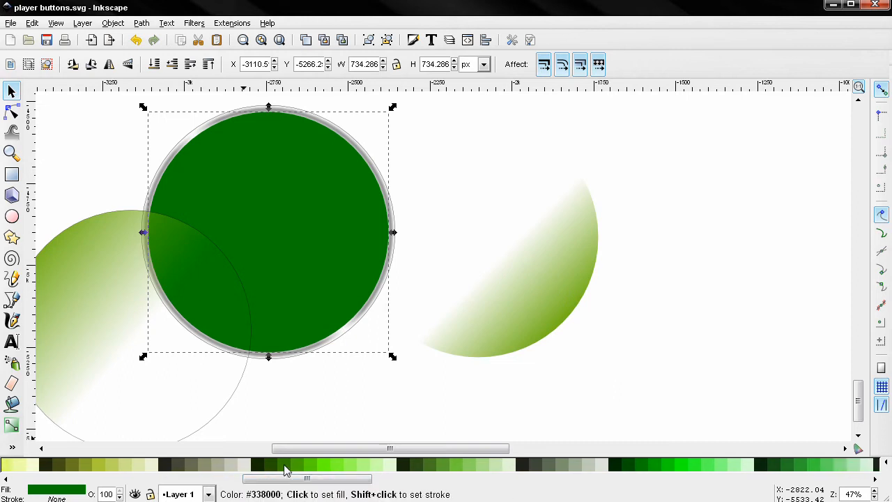
{"action": "left_click", "coordinate": [284, 471]}
Centre all the button's objects on both the vertical and horizontal axes, relative to the last selected.
{"action": "scroll", "coordinate": [335, 416], "scroll_direction": "down", "scroll_amount": 2, "text": "ctrl"}
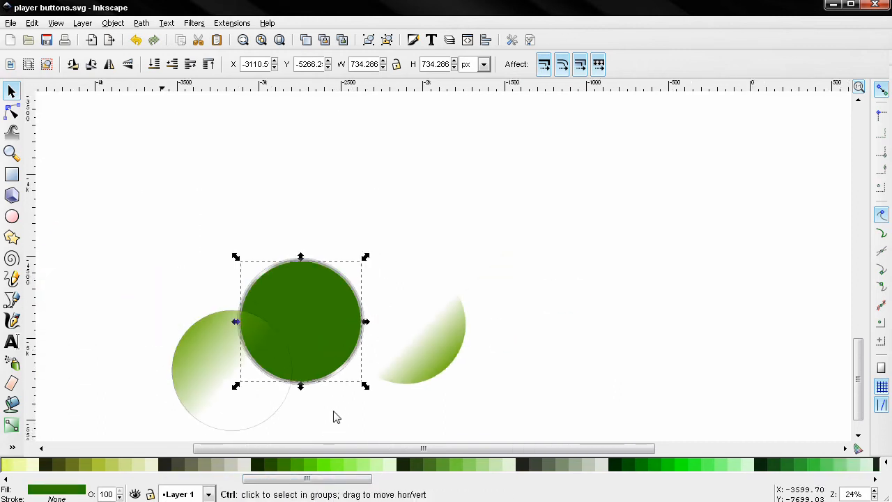
{"action": "scroll", "coordinate": [368, 398], "scroll_direction": "down", "scroll_amount": 3}
{"action": "left_click_drag", "start_coordinate": [501, 420], "coordinate": [73, 104]}
{"action": "left_click", "coordinate": [488, 41]}
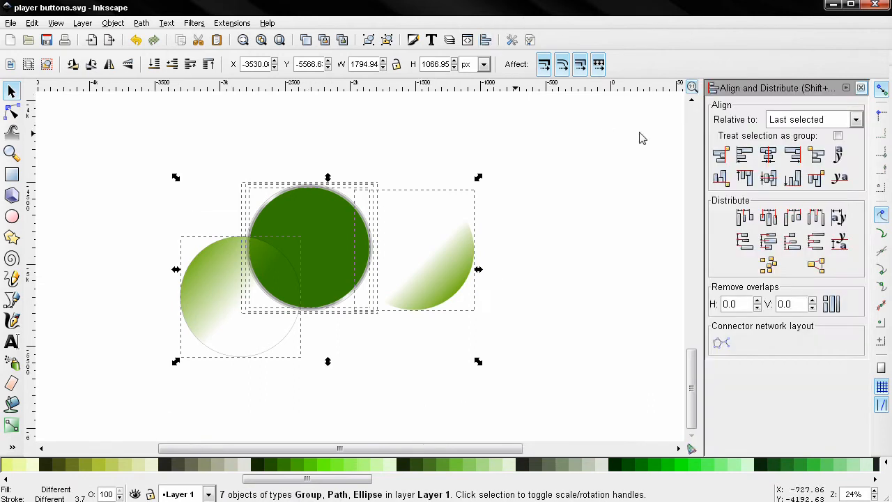
{"action": "left_click", "coordinate": [768, 155]}
{"action": "left_click", "coordinate": [769, 178]}
{"action": "left_click", "coordinate": [394, 246]}
{"action": "scroll", "coordinate": [394, 245], "scroll_direction": "up", "scroll_amount": 2, "text": "ctrl"}
{"action": "left_click_drag", "start_coordinate": [394, 256], "coordinate": [439, 258]}
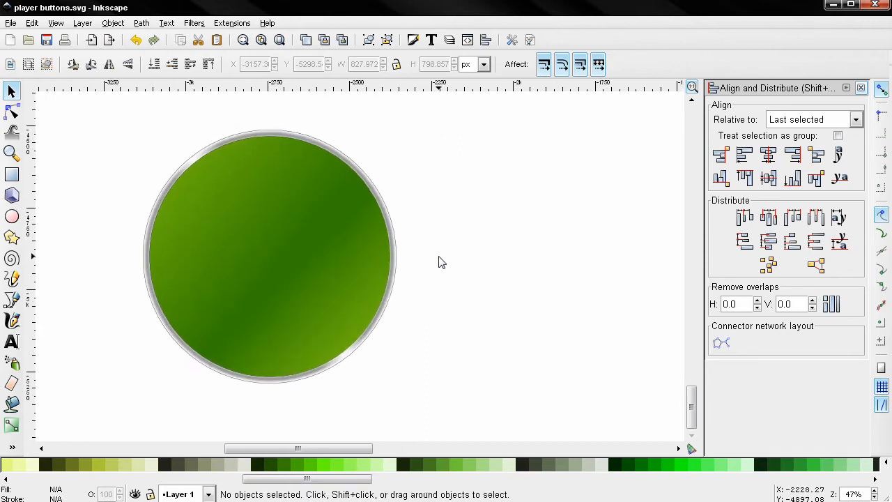
{"action": "left_click", "coordinate": [861, 87]}
Draw a circle about 315 px wide inside the green button and remove its fill.
{"action": "left_click", "coordinate": [12, 217]}
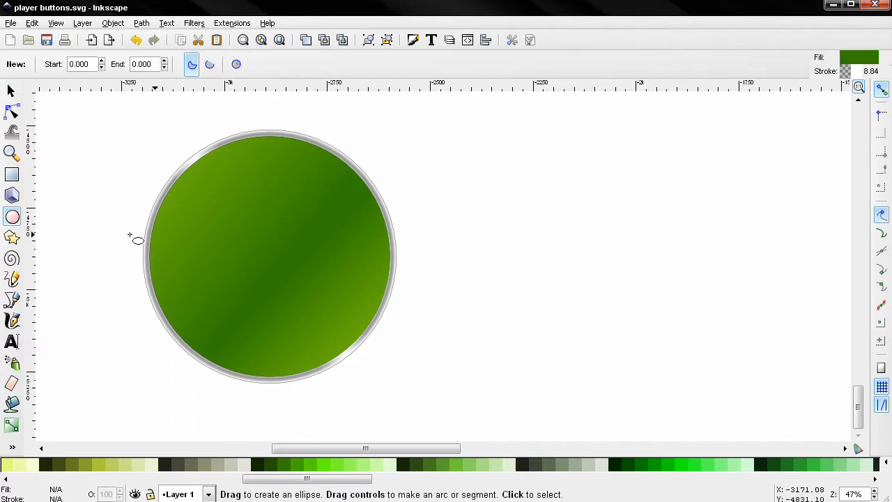
{"action": "left_click_drag", "start_coordinate": [212, 224], "coordinate": [330, 327]}
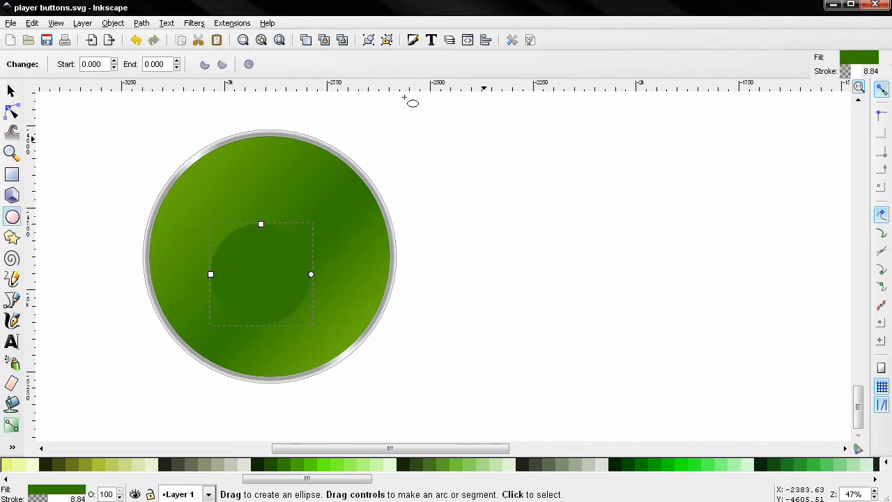
{"action": "left_click", "coordinate": [413, 40]}
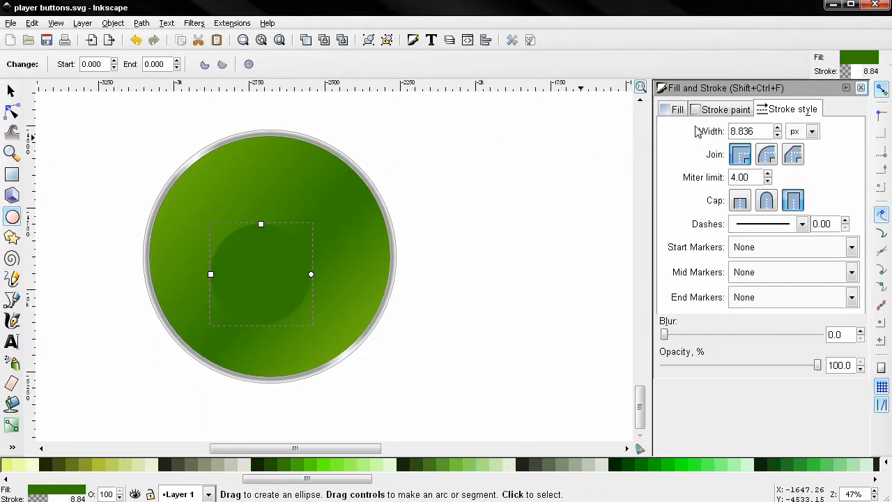
{"action": "left_click", "coordinate": [673, 109]}
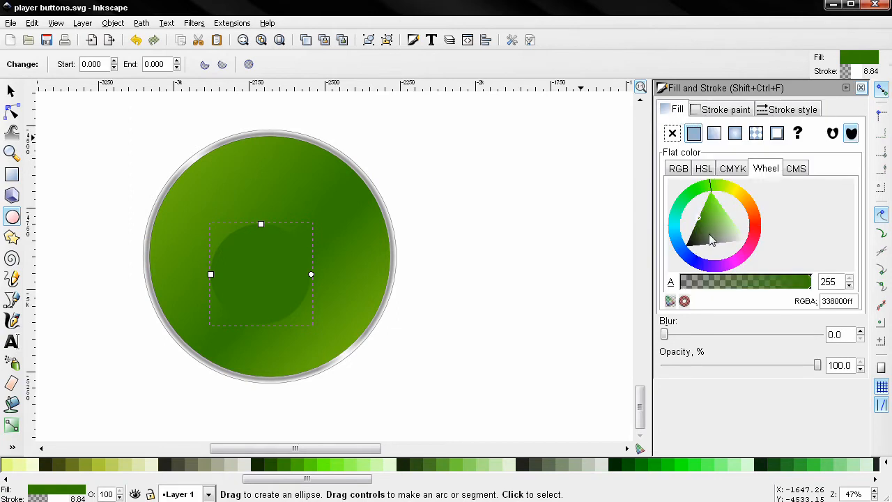
{"action": "left_click", "coordinate": [672, 133]}
Set the new circle's stroke width to 9 px.
{"action": "left_click", "coordinate": [718, 110]}
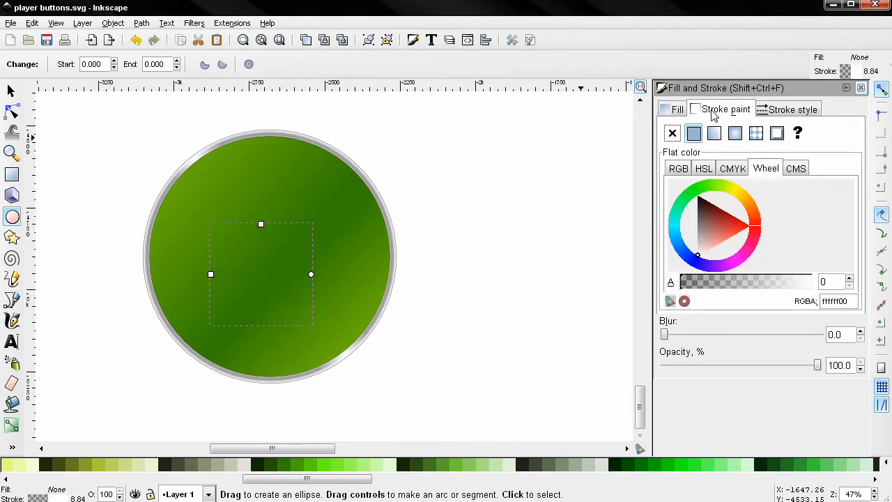
{"action": "left_click", "coordinate": [792, 110]}
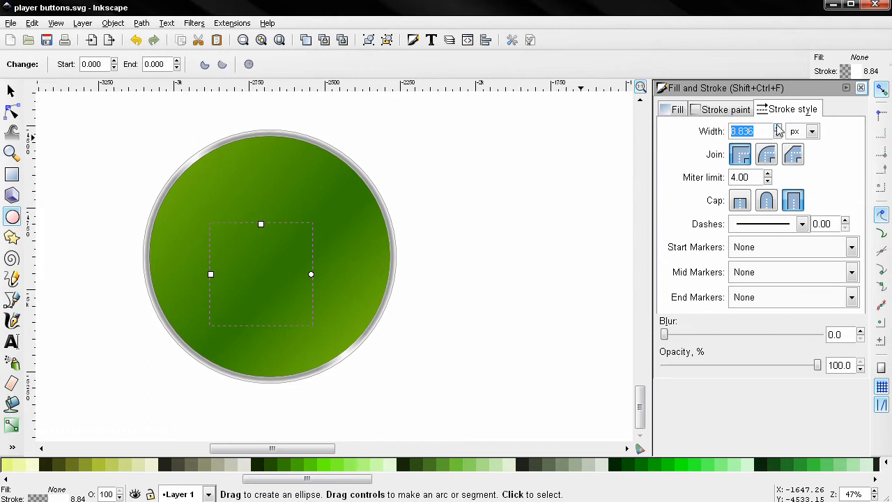
{"action": "left_click", "coordinate": [724, 110]}
{"action": "left_click", "coordinate": [697, 255]}
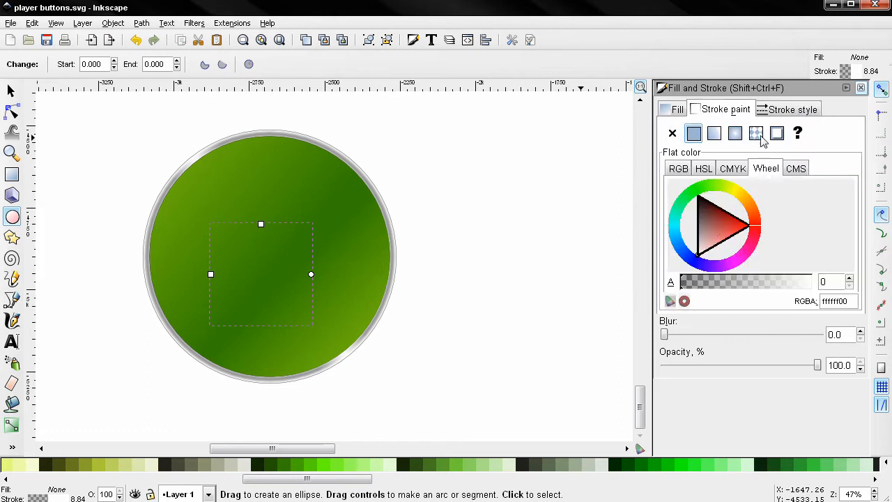
{"action": "left_click", "coordinate": [778, 118]}
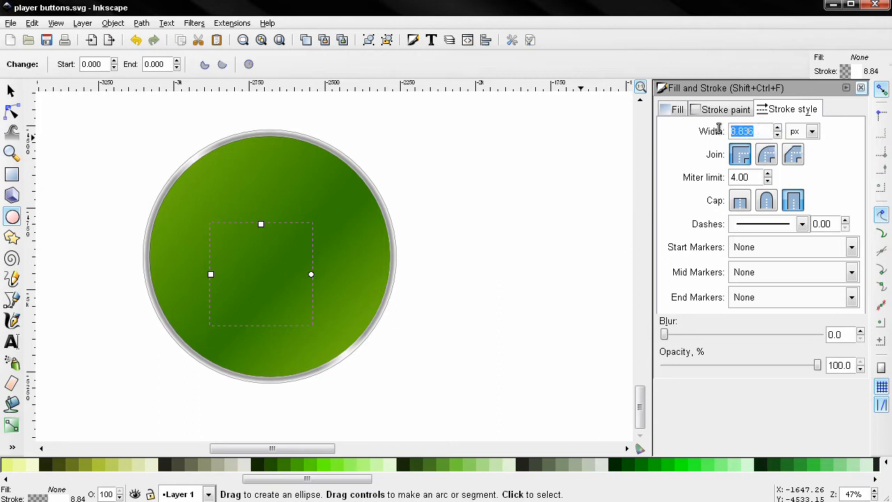
{"action": "type", "text": "9"}
{"action": "key", "text": "Return"}
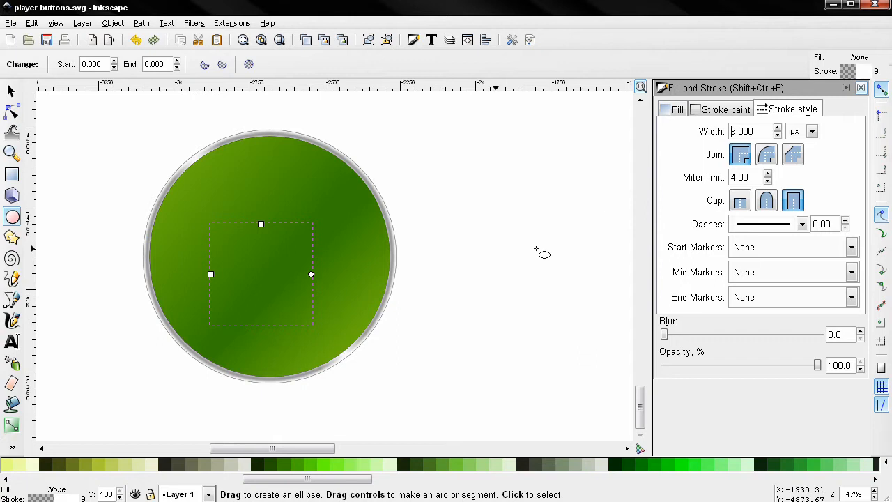
Give the circle a flat white stroke at full opacity, with alpha 255.
{"action": "left_click", "coordinate": [11, 91]}
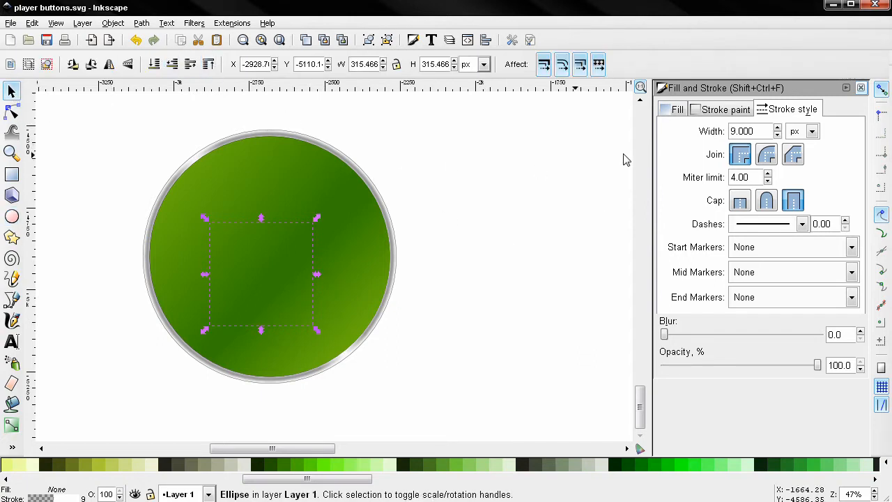
{"action": "left_click", "coordinate": [705, 113]}
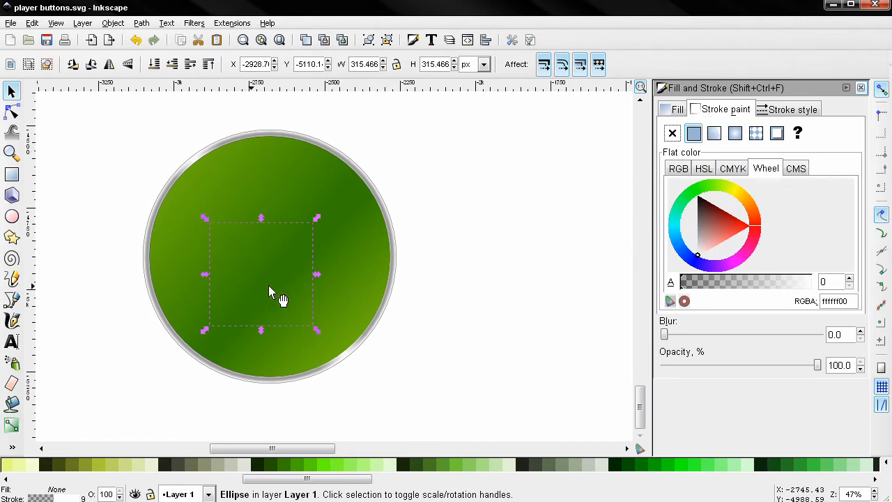
{"action": "scroll", "coordinate": [252, 314], "scroll_direction": "up", "scroll_amount": 2}
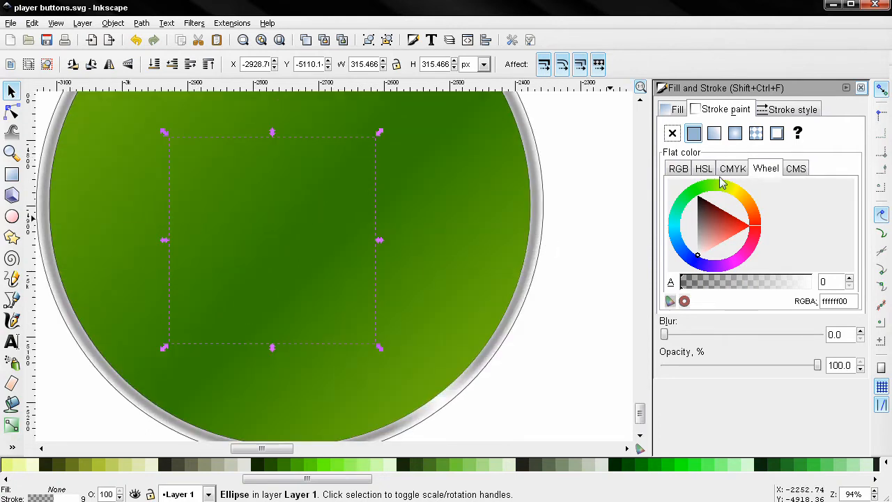
{"action": "left_click", "coordinate": [706, 138]}
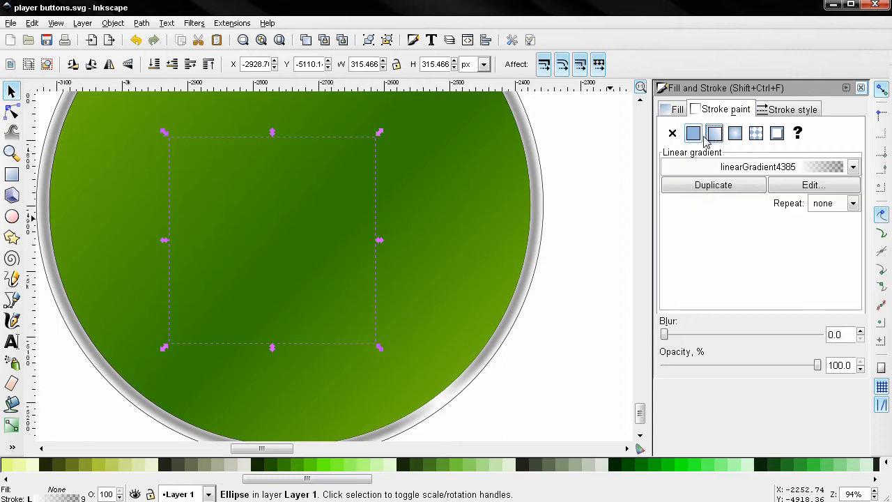
{"action": "left_click", "coordinate": [698, 139]}
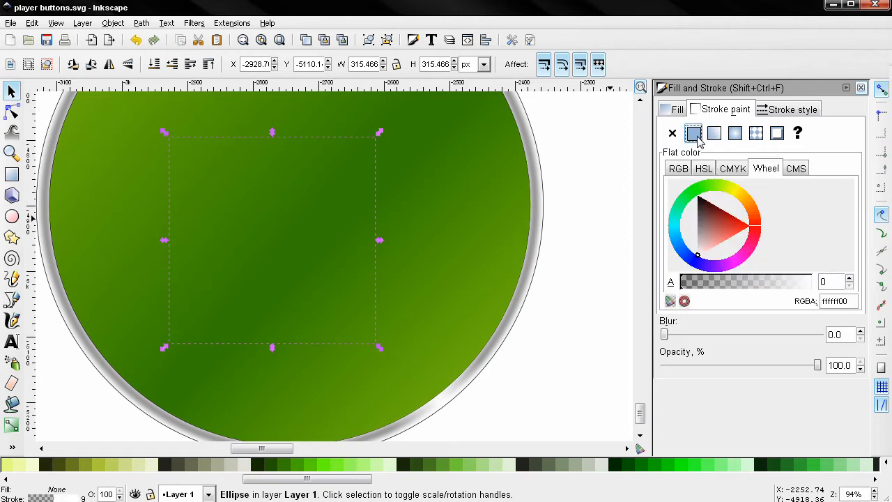
{"action": "left_click_drag", "start_coordinate": [683, 289], "coordinate": [824, 285]}
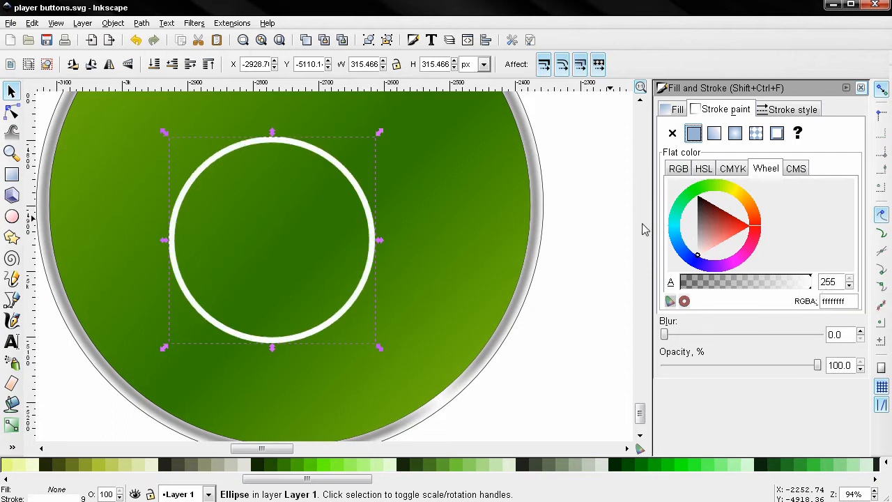
Centre the white ring horizontally and vertically on the large green circle.
{"action": "scroll", "coordinate": [566, 219], "scroll_direction": "down", "scroll_amount": 1, "text": "ctrl"}
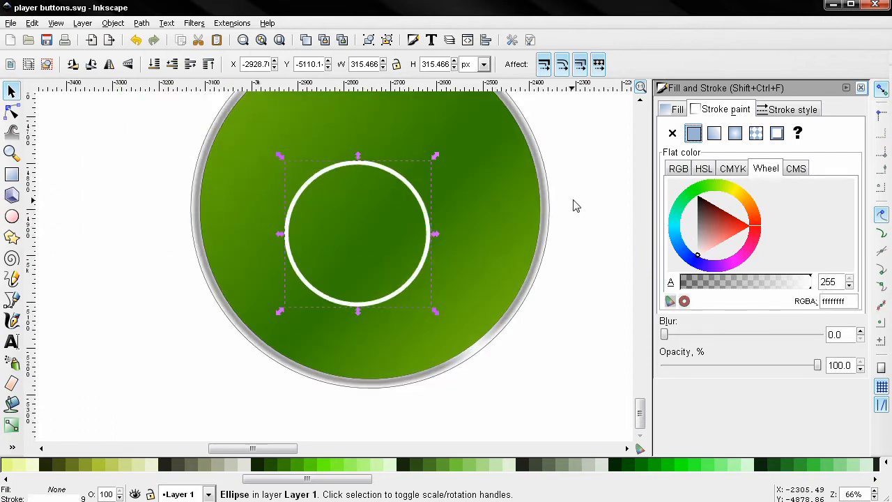
{"action": "scroll", "coordinate": [572, 202], "scroll_direction": "down", "scroll_amount": 1, "text": "ctrl"}
{"action": "left_click_drag", "start_coordinate": [583, 214], "coordinate": [481, 244]}
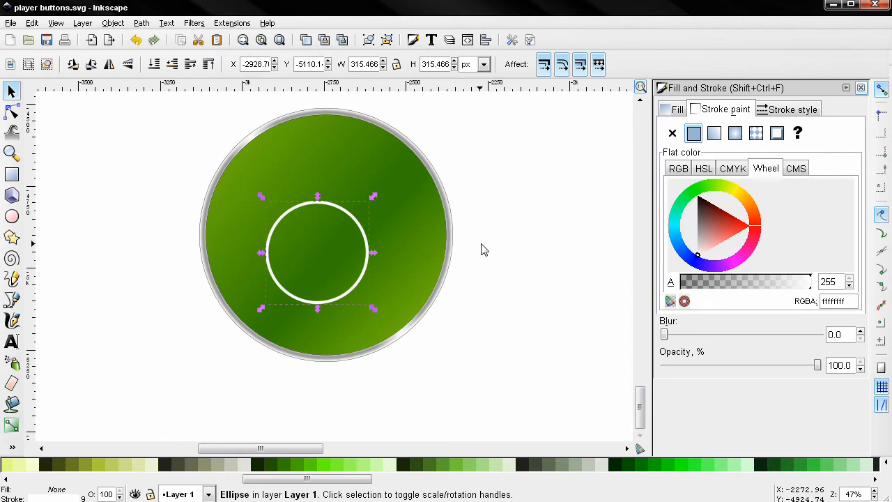
{"action": "left_click", "coordinate": [412, 250], "text": "shift"}
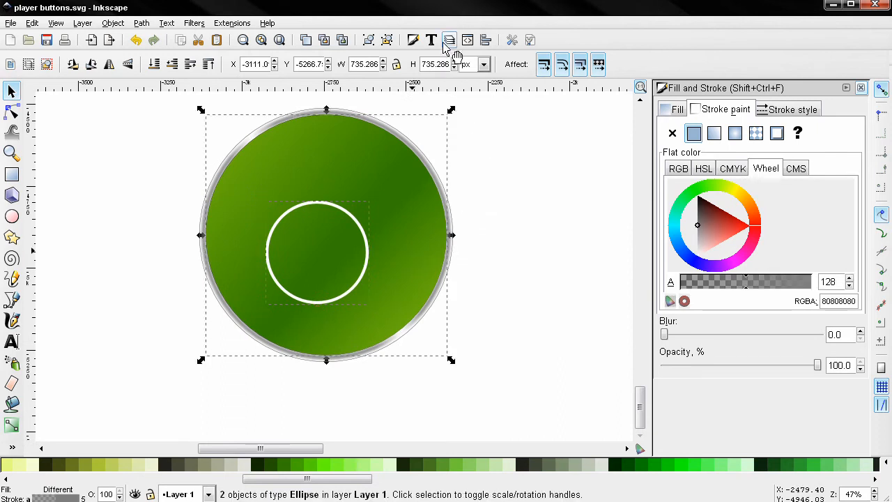
{"action": "left_click", "coordinate": [486, 39]}
{"action": "left_click", "coordinate": [717, 155]}
{"action": "left_click", "coordinate": [717, 178]}
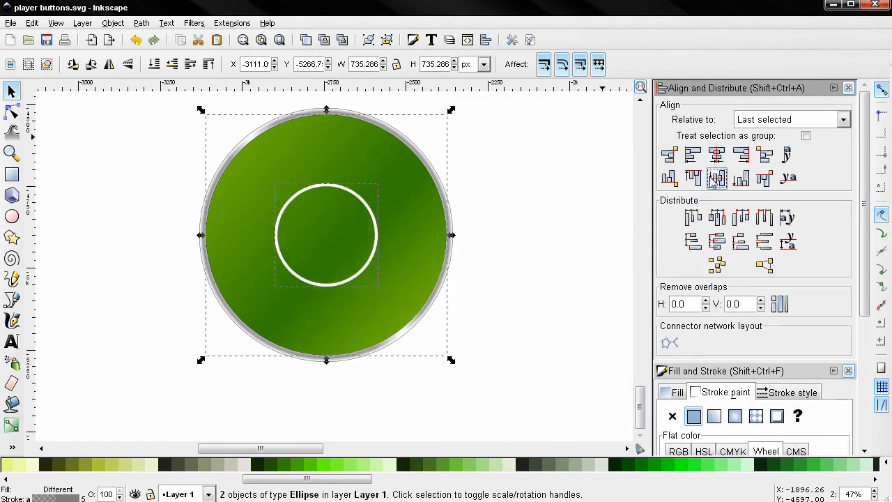
{"action": "left_click", "coordinate": [558, 213]}
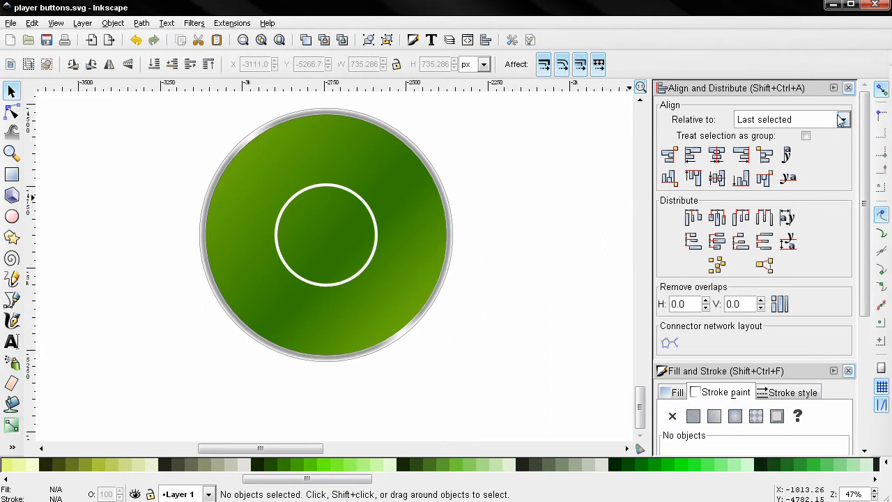
{"action": "left_click", "coordinate": [848, 88]}
Set the white ring's stroke width to 8.8 px and enlarge the ring about its centre to about 728 px wide.
{"action": "left_click", "coordinate": [769, 112]}
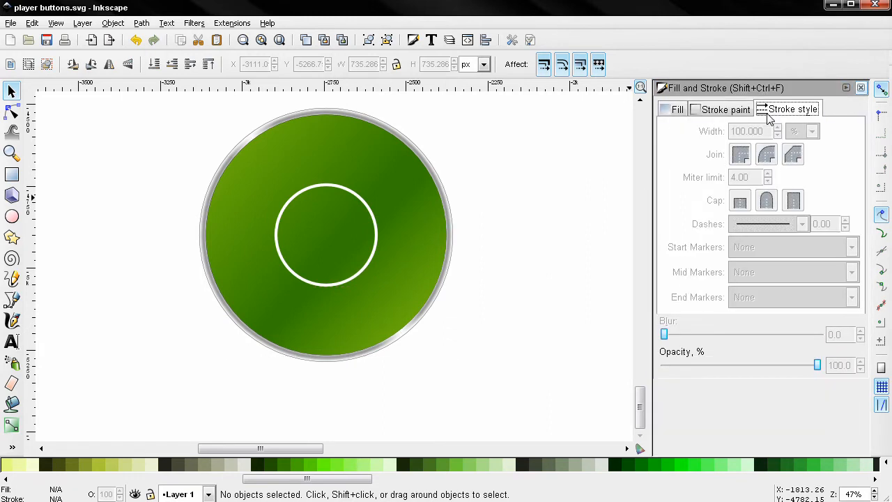
{"action": "left_click", "coordinate": [374, 227]}
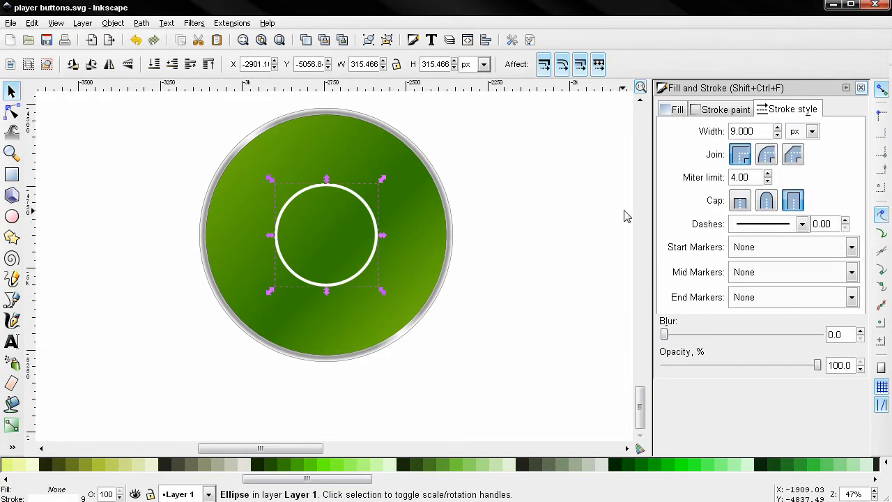
{"action": "left_click", "coordinate": [777, 134]}
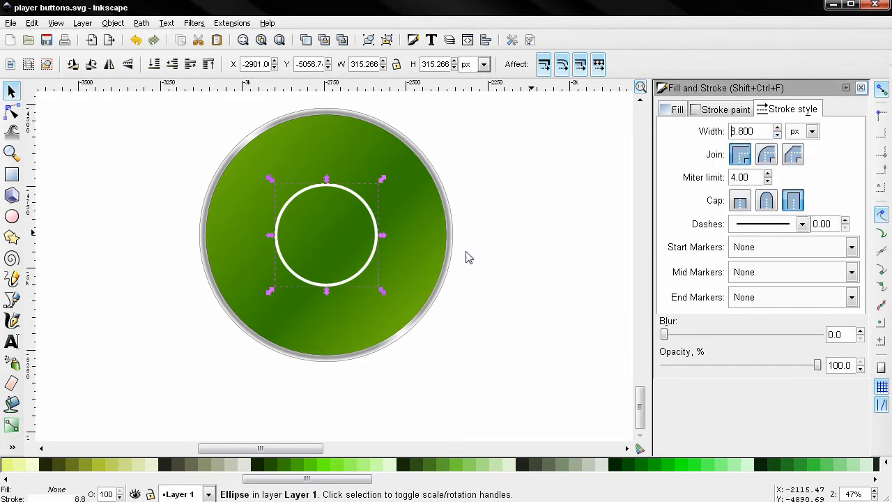
{"action": "mouse_move", "coordinate": [380, 292]}
{"action": "left_mouse_down"}
{"action": "mouse_move", "coordinate": [438, 335]}
{"action": "mouse_move", "coordinate": [454, 362]}
{"action": "left_mouse_up"}
Set the white ring's stroke width to 8.7 px.
{"action": "left_click_drag", "start_coordinate": [766, 131], "coordinate": [655, 131]}
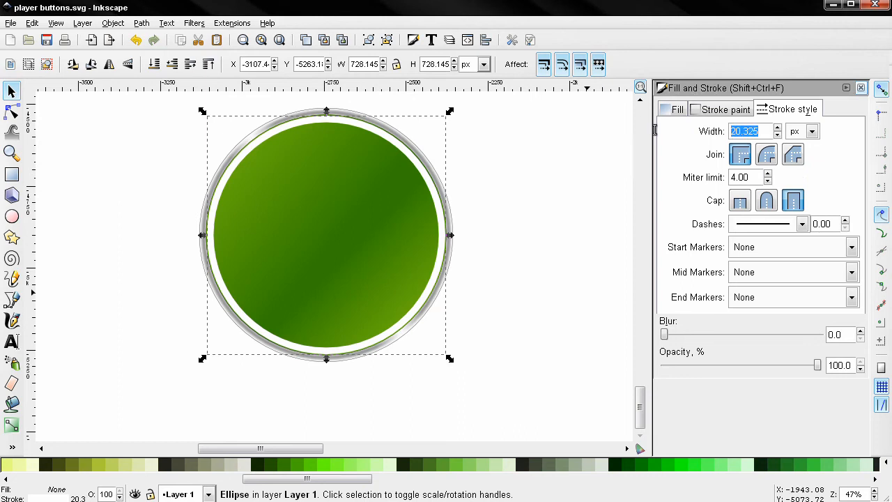
{"action": "type", "text": "8.7"}
{"action": "key", "text": "Return"}
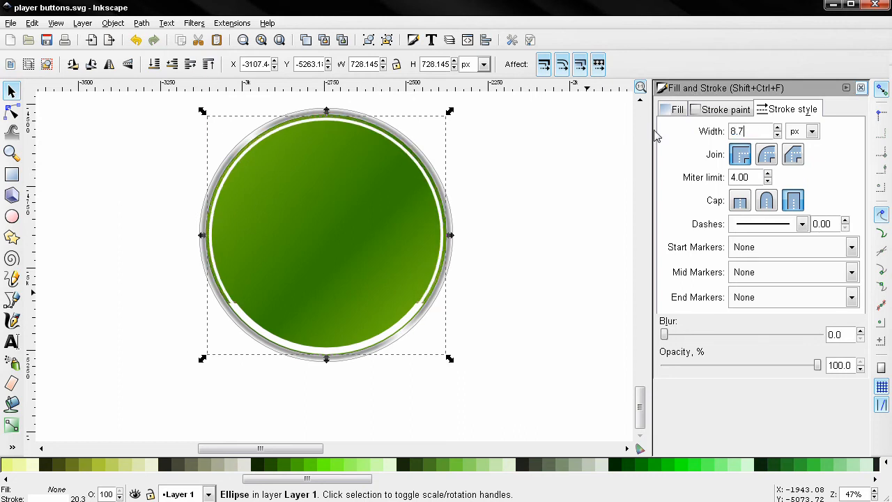
Apply a radial gradient to the ring's stroke and shift its centre towards the upper left of the circle.
{"action": "left_click", "coordinate": [725, 109]}
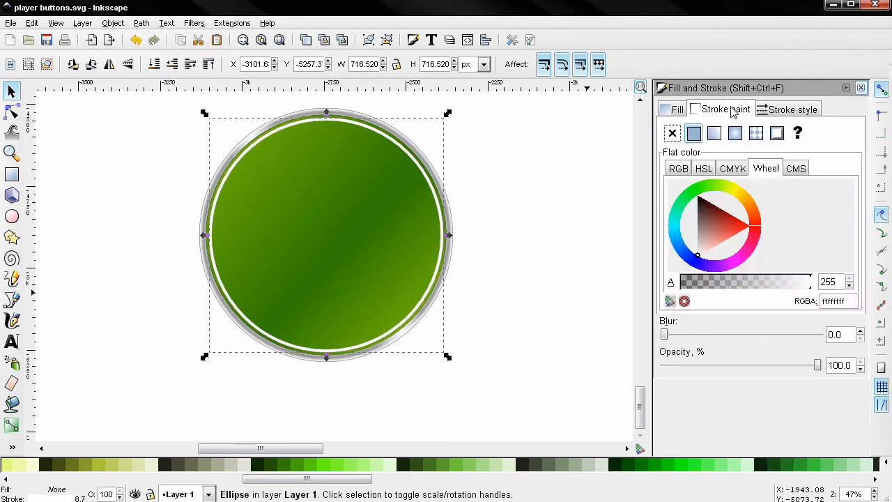
{"action": "left_click", "coordinate": [735, 133]}
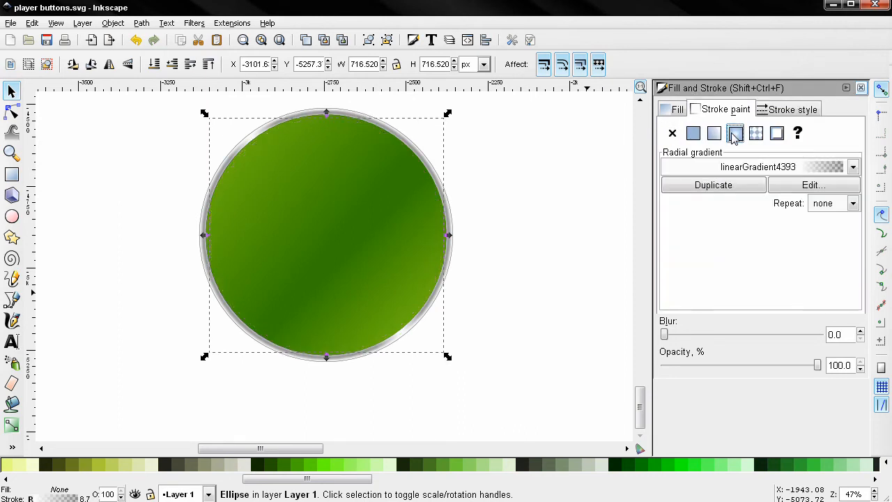
{"action": "left_click", "coordinate": [9, 427]}
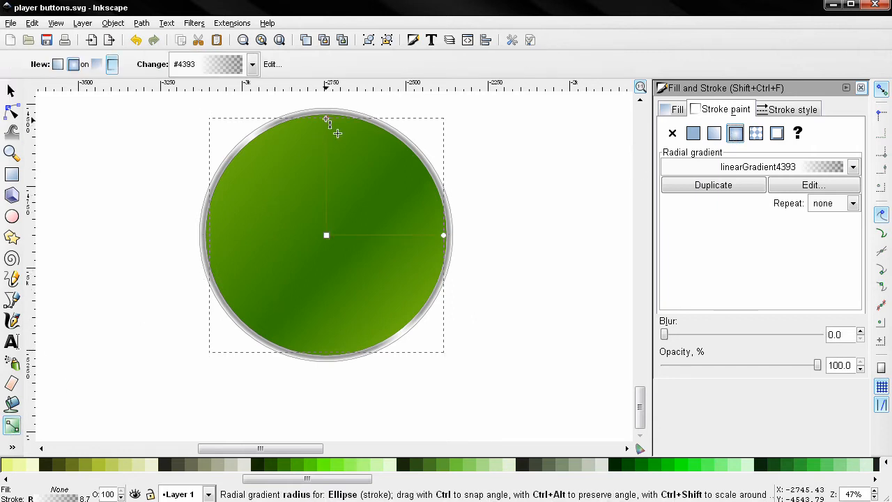
{"action": "left_click_drag", "start_coordinate": [267, 144], "coordinate": [241, 121]}
{"action": "left_click_drag", "start_coordinate": [420, 165], "coordinate": [359, 210]}
{"action": "left_click_drag", "start_coordinate": [326, 235], "coordinate": [310, 197]}
Adjust both radius handles of the ring's radial gradient so the highlight forms an arc along the upper-left rim.
{"action": "scroll", "coordinate": [237, 213], "scroll_direction": "down", "scroll_amount": 2, "text": "ctrl"}
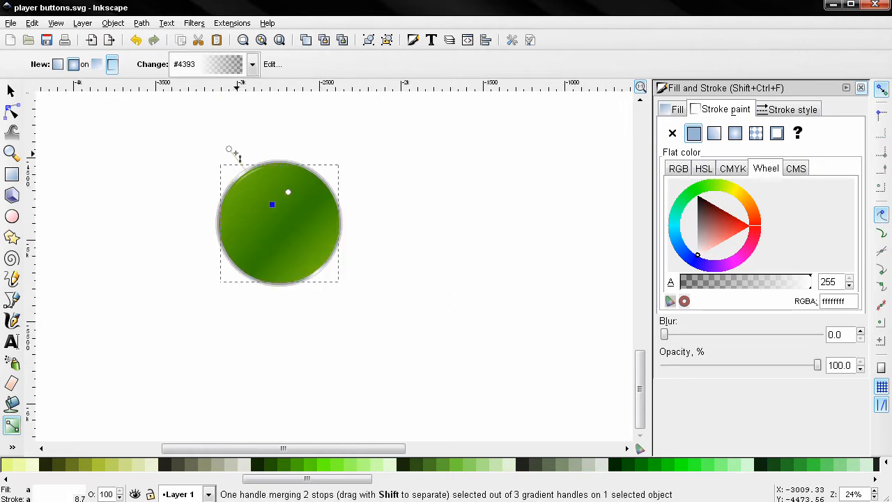
{"action": "mouse_move", "coordinate": [229, 149]}
{"action": "left_mouse_down"}
{"action": "mouse_move", "coordinate": [247, 183]}
{"action": "mouse_move", "coordinate": [232, 165]}
{"action": "left_mouse_up"}
{"action": "scroll", "coordinate": [216, 175], "scroll_direction": "up", "scroll_amount": 3, "text": "ctrl"}
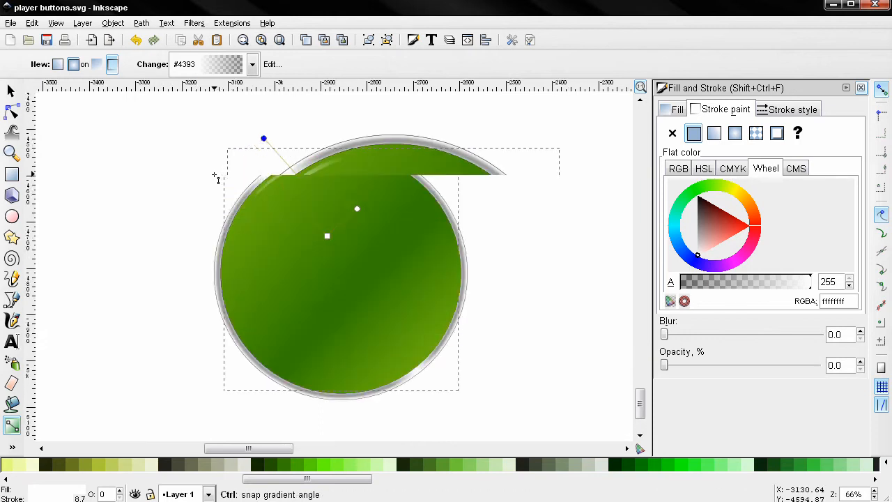
{"action": "left_click_drag", "start_coordinate": [409, 229], "coordinate": [454, 187]}
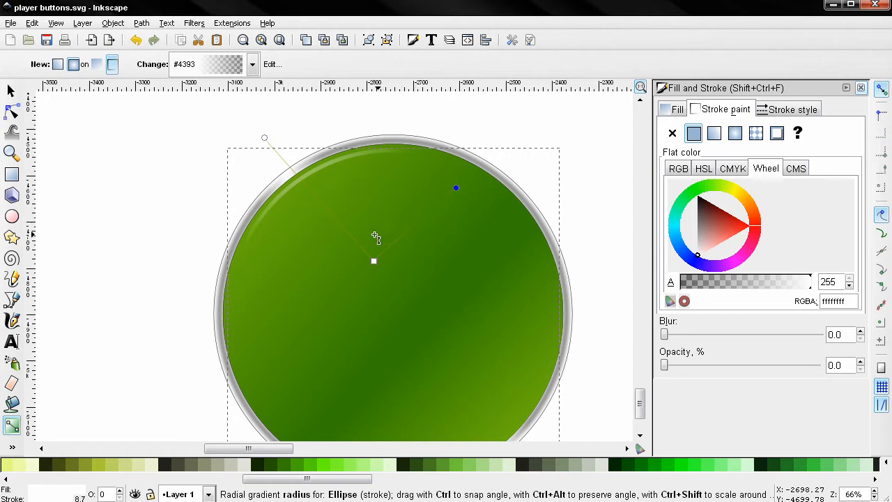
{"action": "left_click_drag", "start_coordinate": [264, 137], "coordinate": [224, 140]}
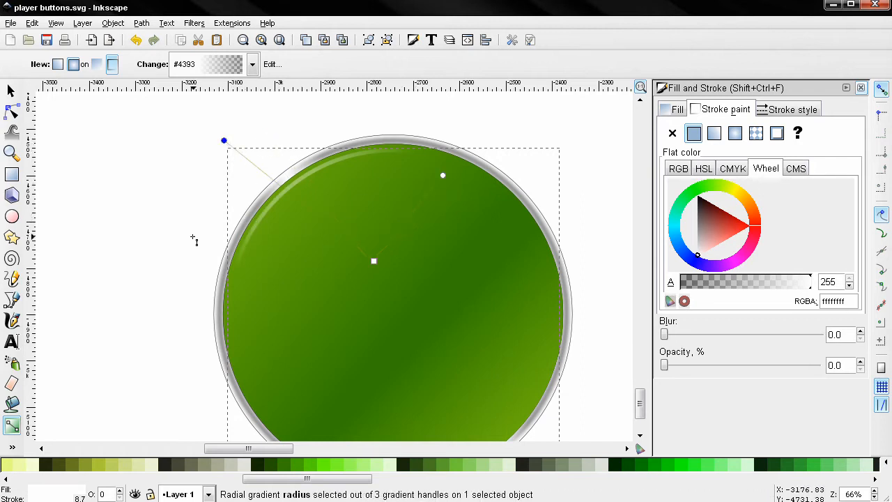
{"action": "left_click_drag", "start_coordinate": [202, 240], "coordinate": [167, 211]}
{"action": "scroll", "coordinate": [171, 202], "scroll_direction": "down", "scroll_amount": 1}
{"action": "left_click", "coordinate": [171, 200]}
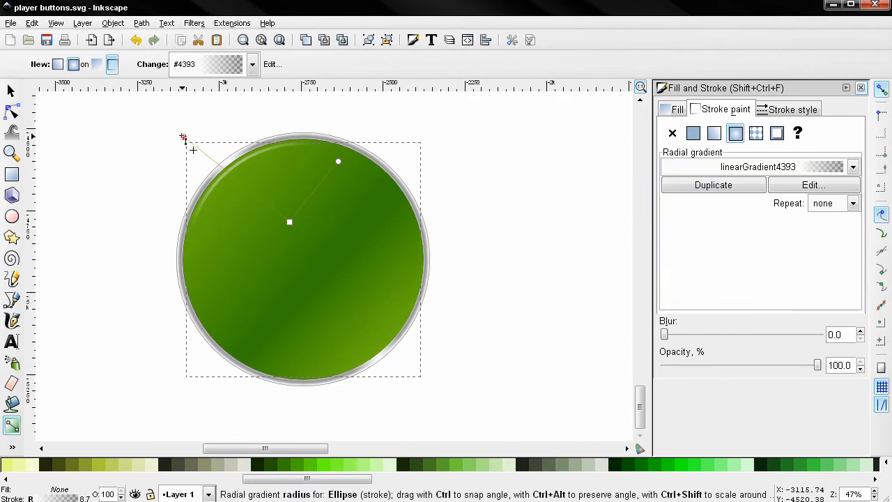
Rotate the gradient's radii towards the top and move its centre further left to lengthen the highlight along the upper-left edge.
{"action": "left_click_drag", "start_coordinate": [269, 101], "coordinate": [271, 101]}
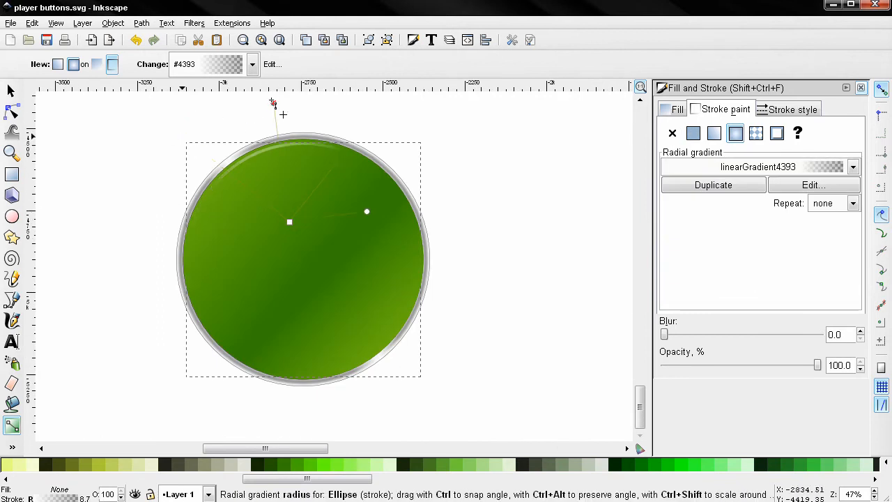
{"action": "left_click_drag", "start_coordinate": [366, 212], "coordinate": [370, 259]}
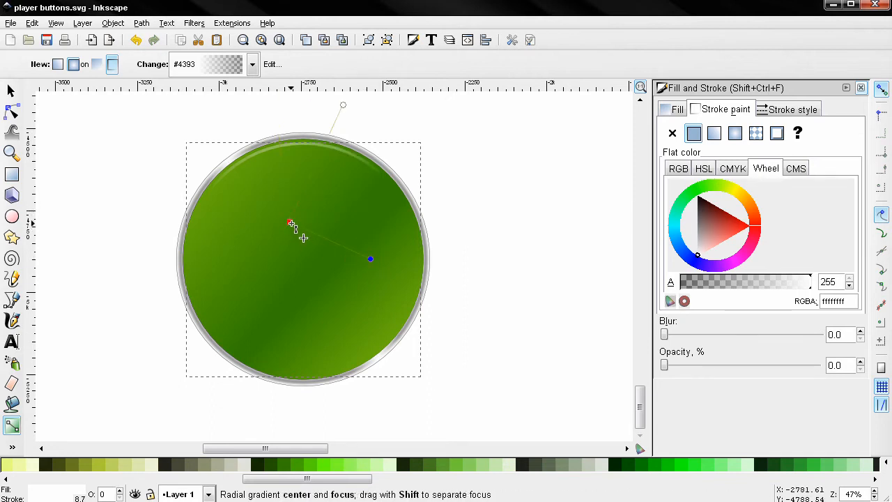
{"action": "left_click_drag", "start_coordinate": [287, 222], "coordinate": [248, 200]}
{"action": "left_click_drag", "start_coordinate": [140, 202], "coordinate": [137, 230]}
{"action": "left_click_drag", "start_coordinate": [267, 131], "coordinate": [257, 125]}
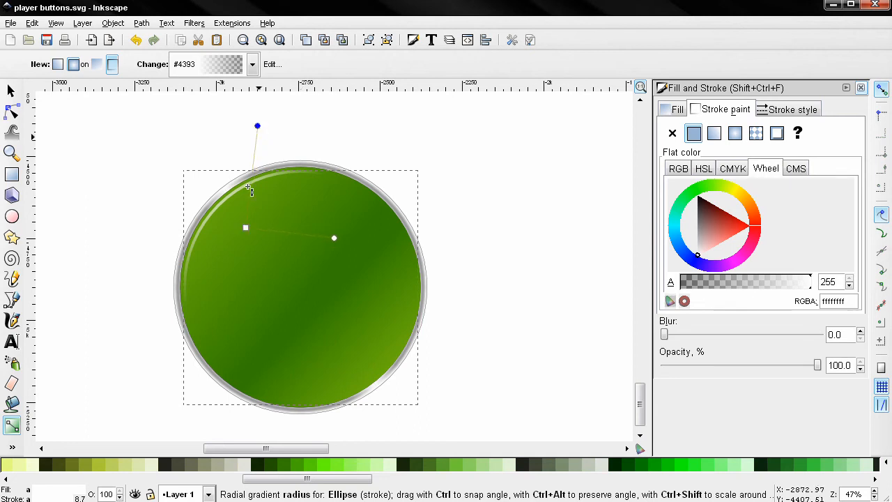
{"action": "left_click", "coordinate": [244, 228]}
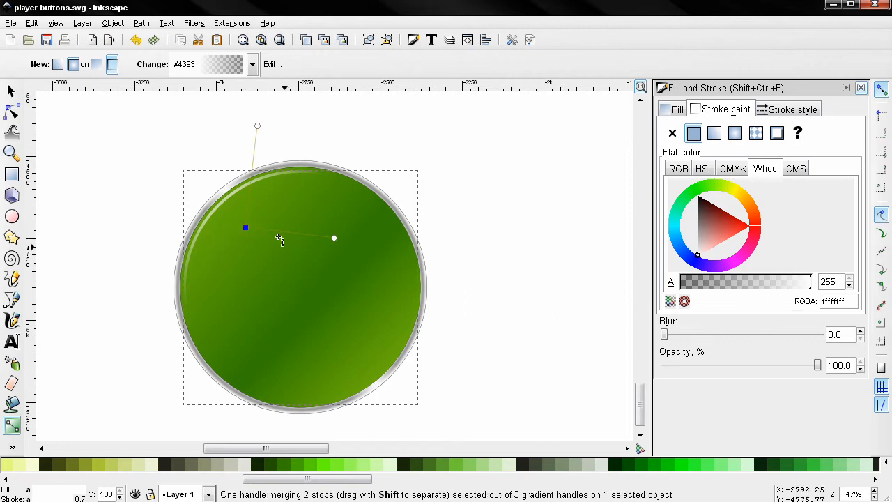
Try blurring the highlight ring in stages up to 4.0, and undo the blur.
{"action": "left_click", "coordinate": [860, 331]}
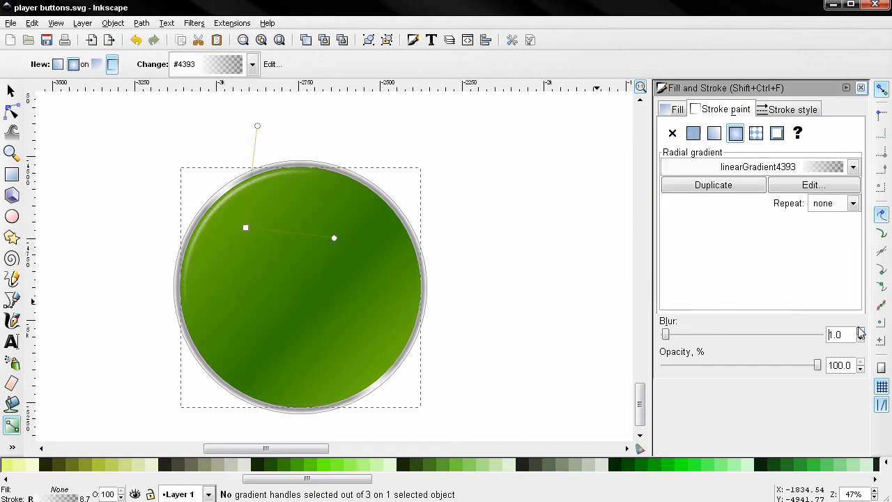
{"action": "left_click", "coordinate": [860, 331]}
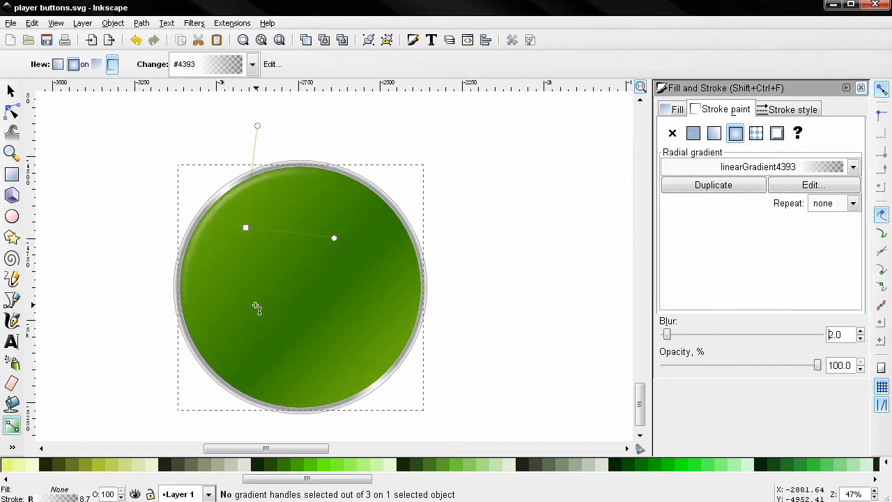
{"action": "left_click", "coordinate": [10, 90]}
{"action": "key", "text": "Up"}
{"action": "key", "text": "Right"}
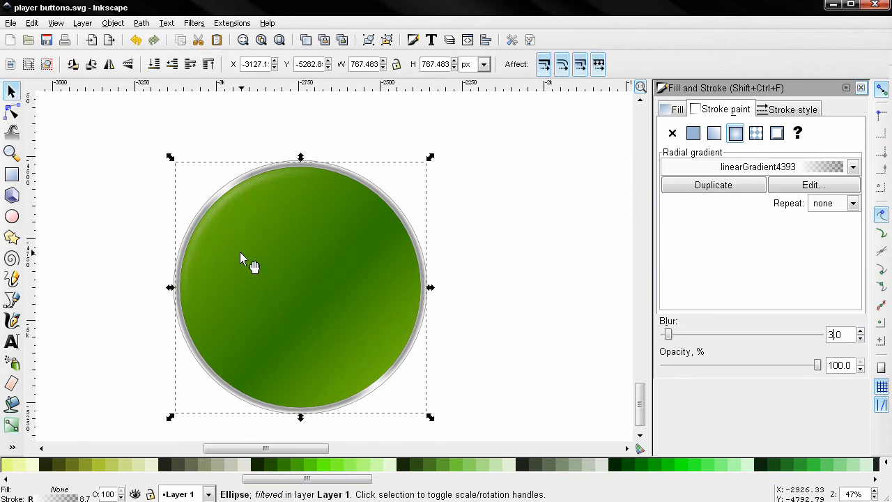
{"action": "key", "text": "Up"}
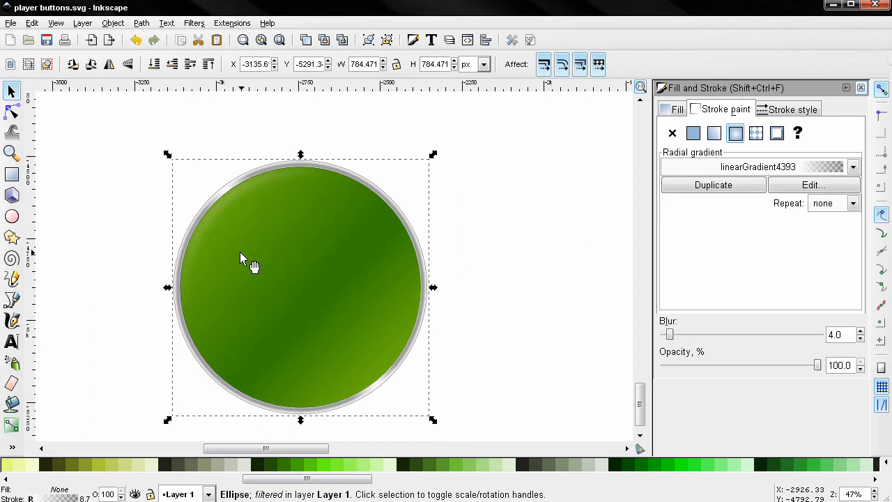
{"action": "key", "text": "ctrl+z"}
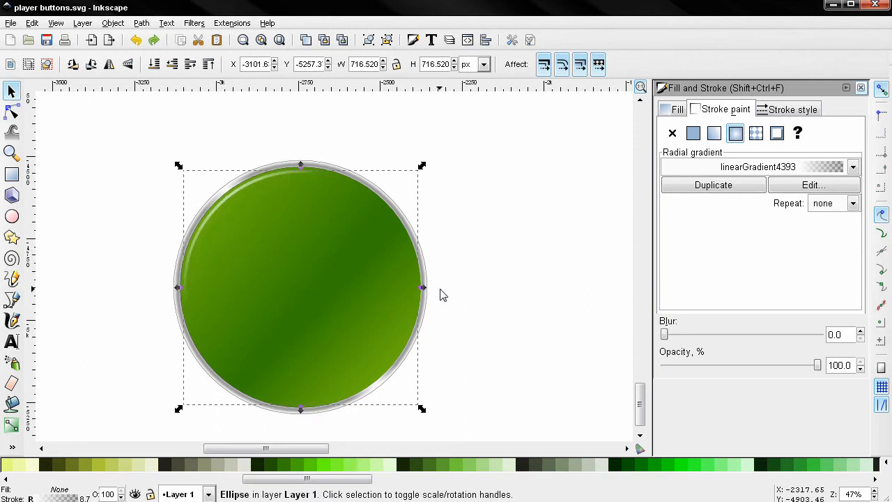
Blur the highlight ring by 2.0 and adjust its position inside the metallic rim.
{"action": "left_click", "coordinate": [861, 331]}
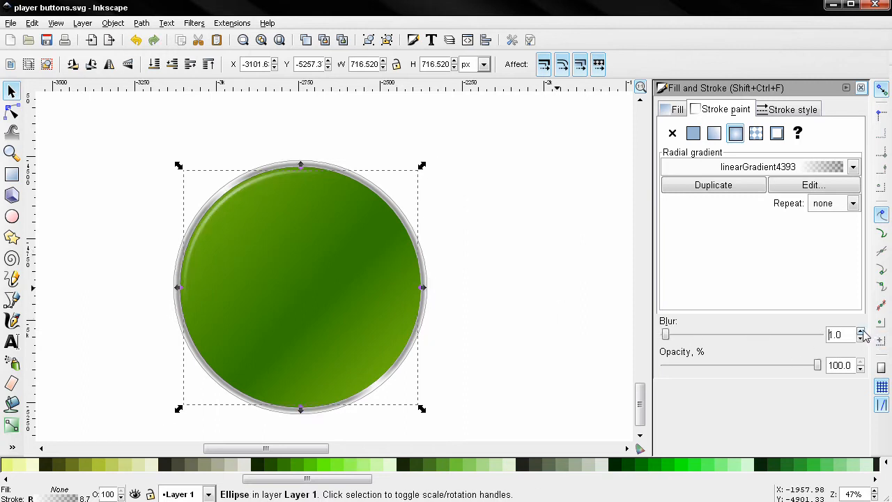
{"action": "left_click", "coordinate": [861, 332]}
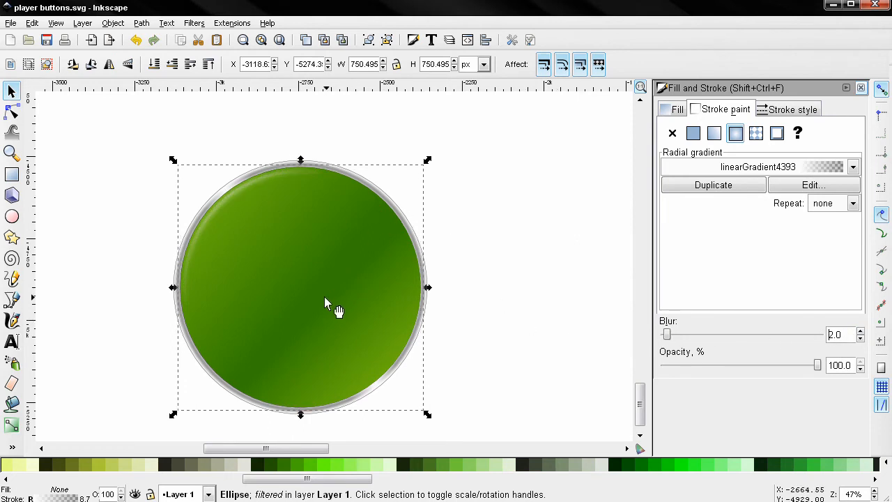
{"action": "left_click", "coordinate": [237, 196]}
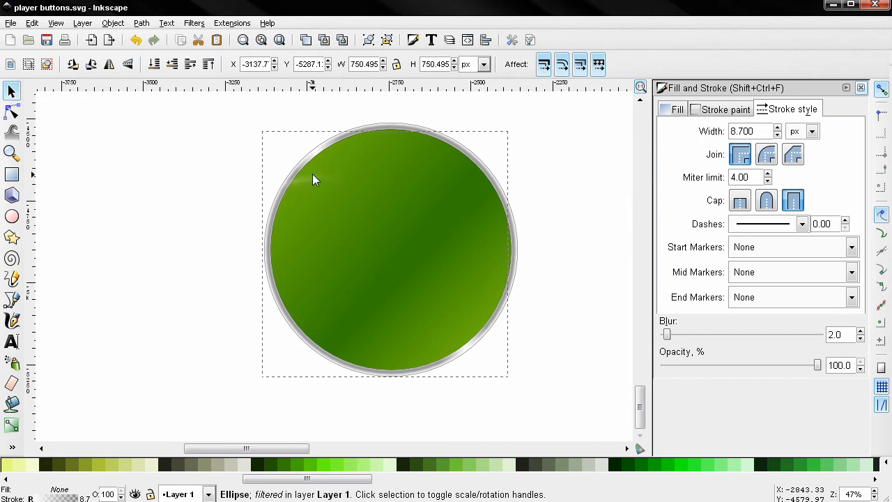
{"action": "left_click_drag", "start_coordinate": [306, 178], "coordinate": [313, 174]}
Draw a three-cornered polygon with 0.090 rounding, about 367 by 398 px, over the upper-left part of the green circle.
{"action": "left_click", "coordinate": [219, 209]}
{"action": "mouse_move", "coordinate": [241, 205]}
{"action": "left_mouse_down"}
{"action": "mouse_move", "coordinate": [192, 219]}
{"action": "mouse_move", "coordinate": [209, 230]}
{"action": "mouse_move", "coordinate": [183, 274]}
{"action": "left_mouse_up"}
{"action": "scroll", "coordinate": [198, 218], "scroll_direction": "down", "scroll_amount": 2}
{"action": "scroll", "coordinate": [232, 261], "scroll_direction": "up", "scroll_amount": 1}
{"action": "left_click", "coordinate": [207, 265]}
{"action": "scroll", "coordinate": [200, 260], "scroll_direction": "up", "scroll_amount": 1}
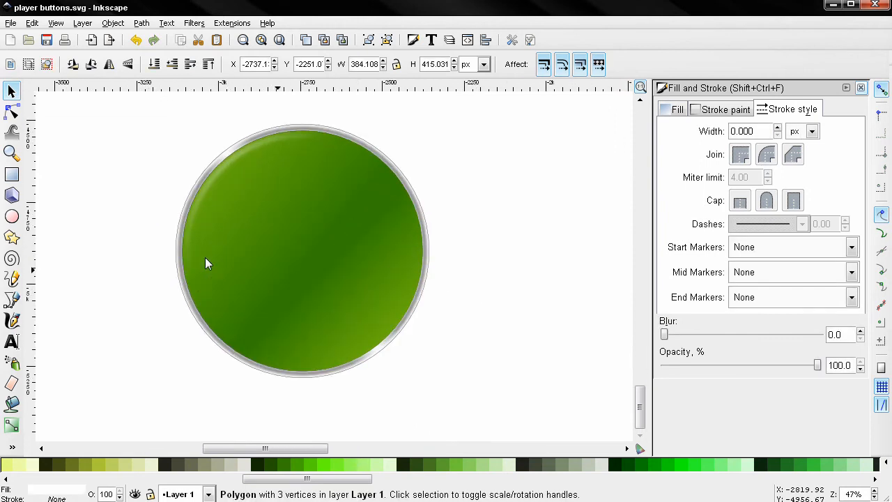
{"action": "left_click", "coordinate": [12, 237]}
{"action": "mouse_move", "coordinate": [240, 215]}
{"action": "left_mouse_down"}
{"action": "mouse_move", "coordinate": [292, 264]}
{"action": "mouse_move", "coordinate": [226, 260]}
{"action": "mouse_move", "coordinate": [203, 273]}
{"action": "left_mouse_up"}
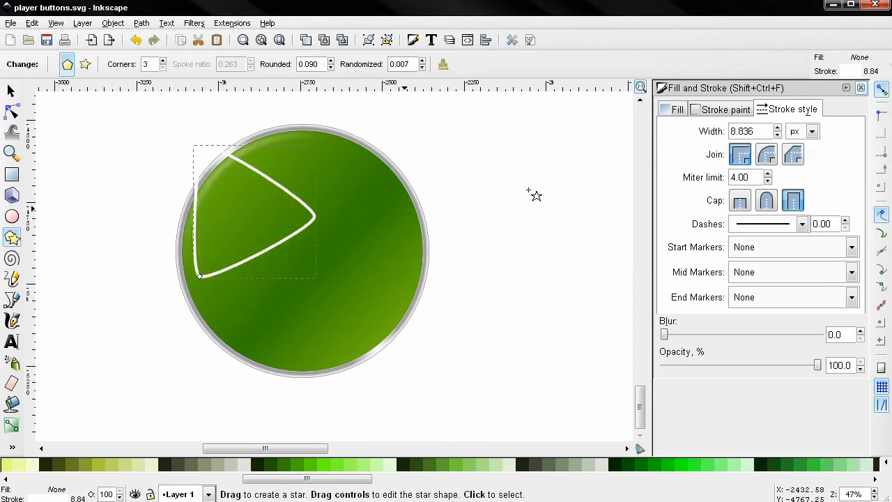
Remove the triangle's stroke and give it a flat white fill.
{"action": "left_click", "coordinate": [712, 110]}
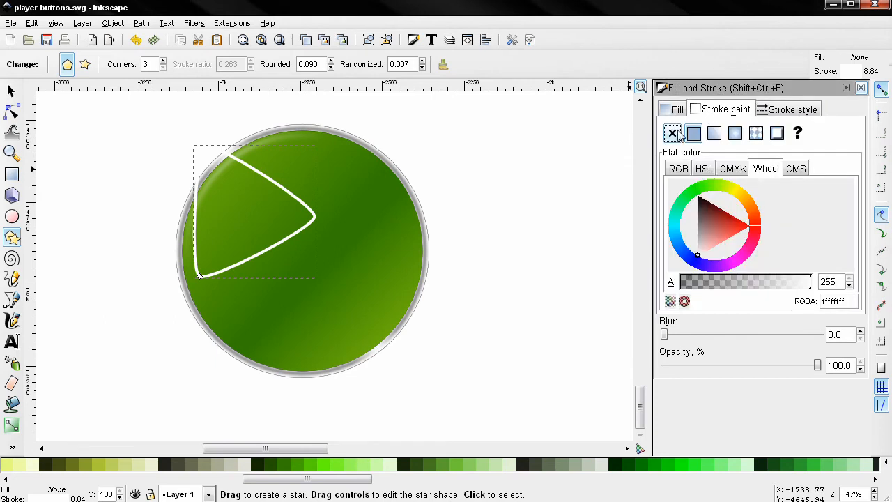
{"action": "left_click", "coordinate": [673, 133]}
{"action": "left_click", "coordinate": [674, 109]}
{"action": "left_click", "coordinate": [692, 137]}
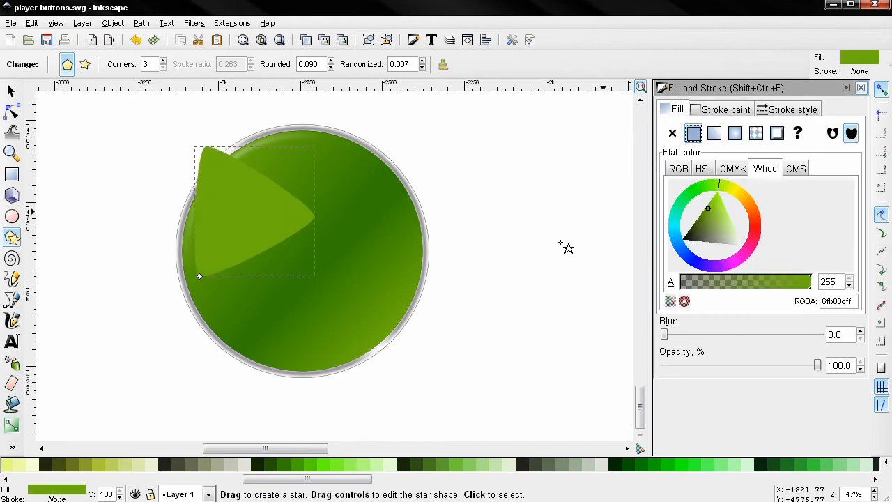
{"action": "left_click_drag", "start_coordinate": [302, 481], "coordinate": [71, 479]}
{"action": "left_click", "coordinate": [188, 466]}
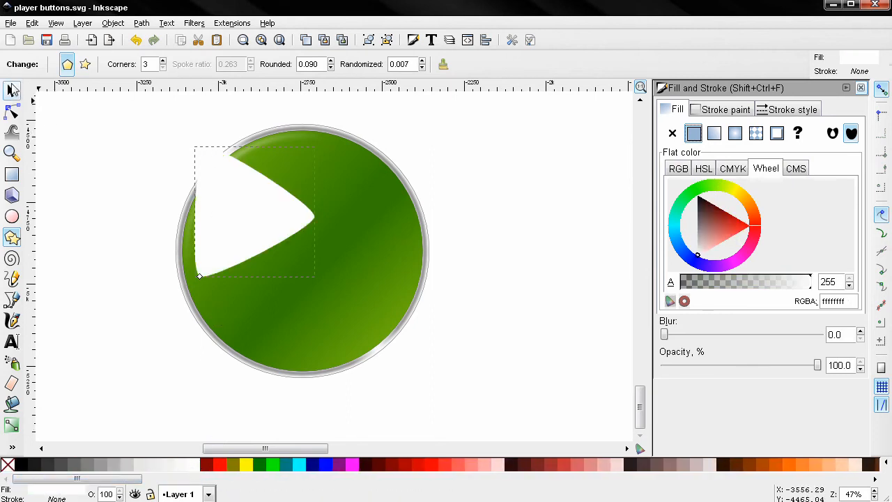
Centre the white triangle on the green circle and rotate it slightly so its tip points straight to the right.
{"action": "left_click", "coordinate": [11, 90]}
{"action": "left_click_drag", "start_coordinate": [216, 186], "coordinate": [259, 253]}
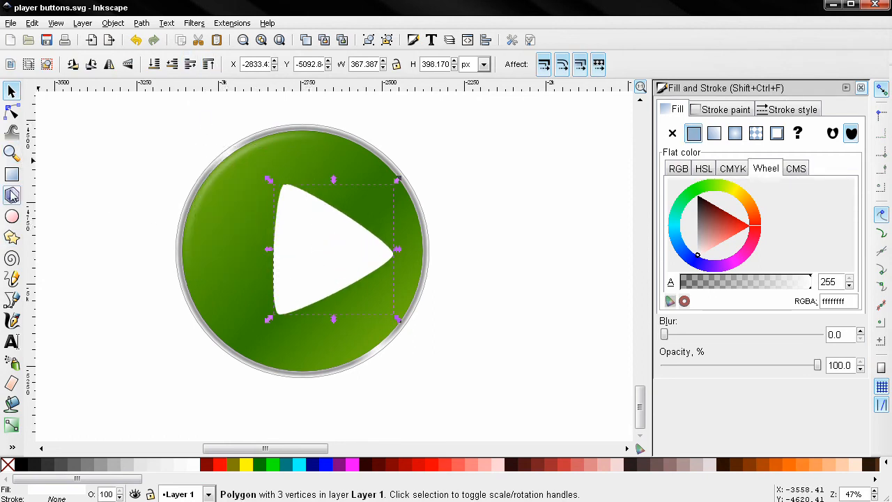
{"action": "left_click", "coordinate": [11, 237]}
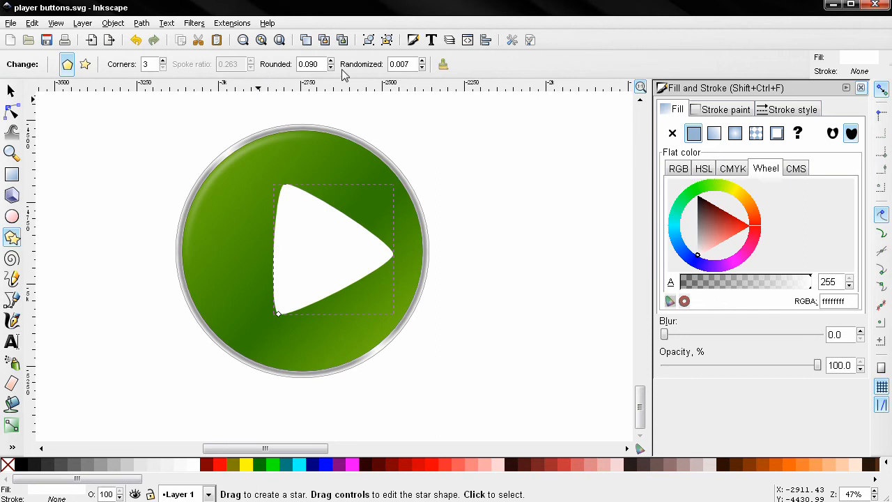
{"action": "left_click", "coordinate": [11, 90]}
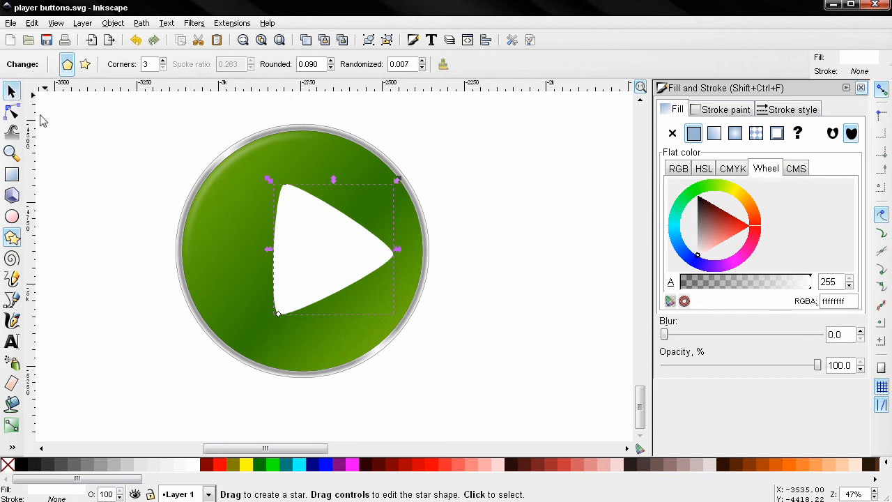
{"action": "left_click_drag", "start_coordinate": [333, 257], "coordinate": [313, 259]}
{"action": "left_click", "coordinate": [322, 288]}
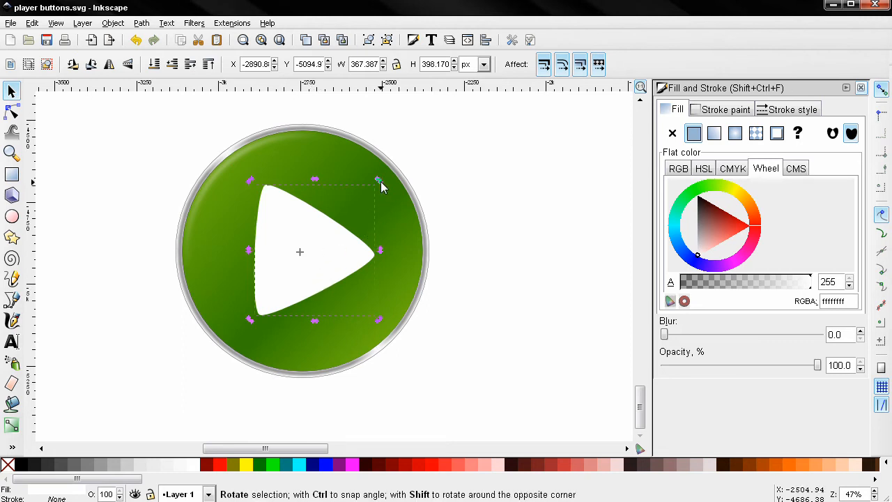
{"action": "left_click_drag", "start_coordinate": [379, 179], "coordinate": [375, 179]}
{"action": "left_click_drag", "start_coordinate": [302, 270], "coordinate": [303, 274]}
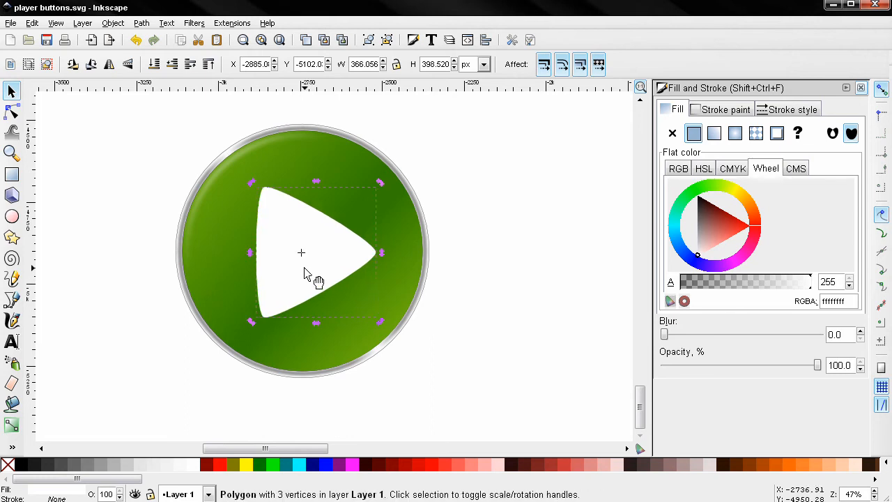
Duplicate the triangle, fill the copy with dark grey 1a1a1a and lower its opacity to 28.2%.
{"action": "key", "text": "minus"}
{"action": "left_click", "coordinate": [420, 237]}
{"action": "left_click", "coordinate": [291, 251]}
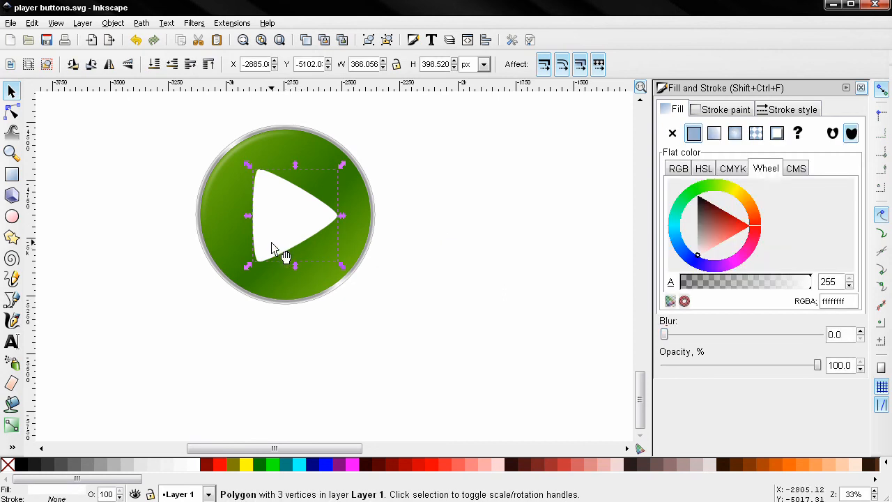
{"action": "key", "text": "ctrl"}
{"action": "left_click", "coordinate": [35, 466]}
{"action": "left_click_drag", "start_coordinate": [818, 368], "coordinate": [697, 366]}
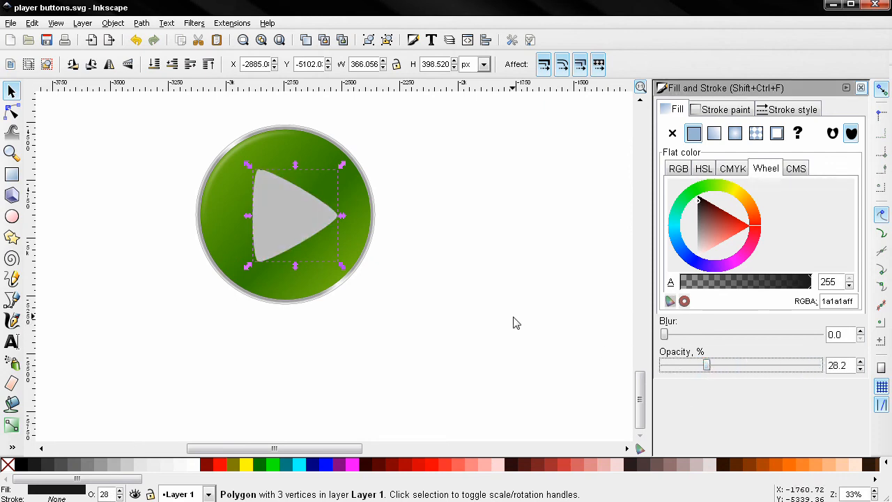
Give the dark grey triangle copy a linear gradient fading to transparent, running diagonally from its upper-left corner to its lower-right edge.
{"action": "left_click", "coordinate": [12, 424]}
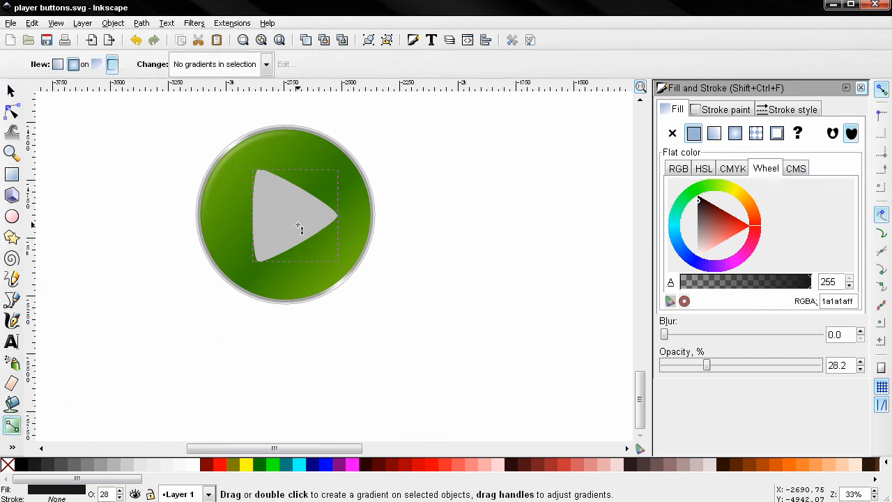
{"action": "left_click", "coordinate": [713, 135]}
{"action": "left_click_drag", "start_coordinate": [254, 215], "coordinate": [270, 185]}
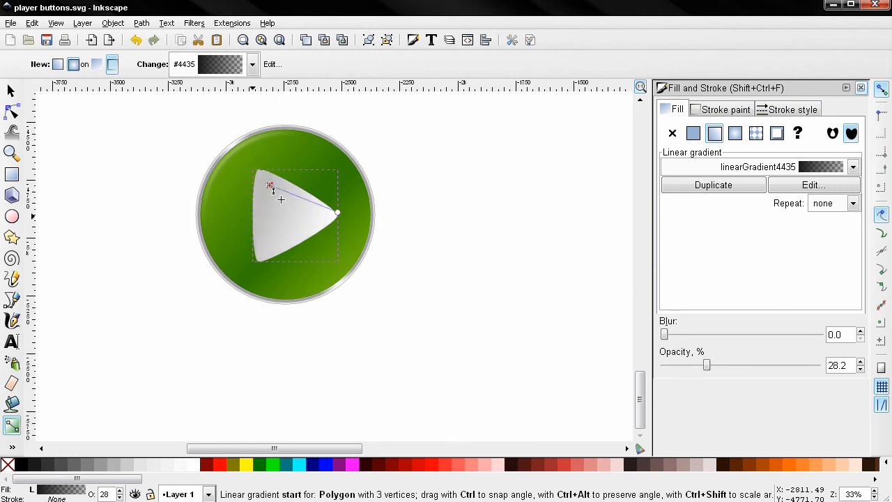
{"action": "left_click_drag", "start_coordinate": [334, 211], "coordinate": [309, 233]}
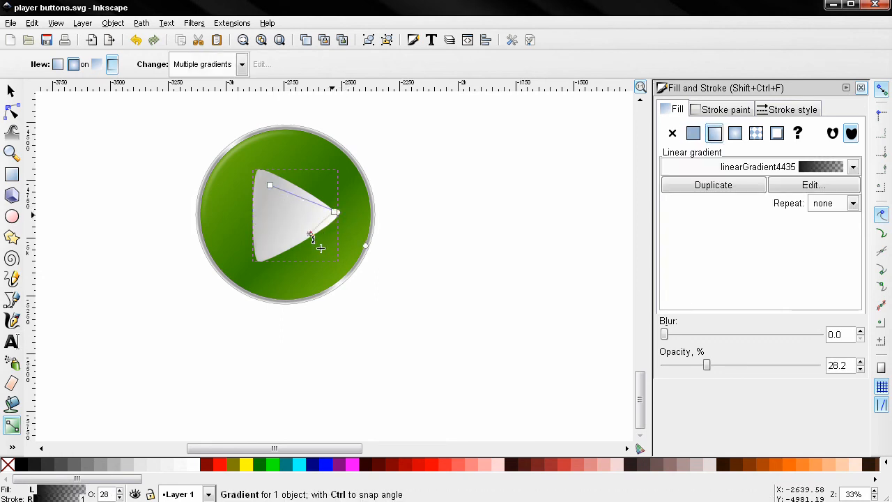
{"action": "key", "text": "ctrl+z"}
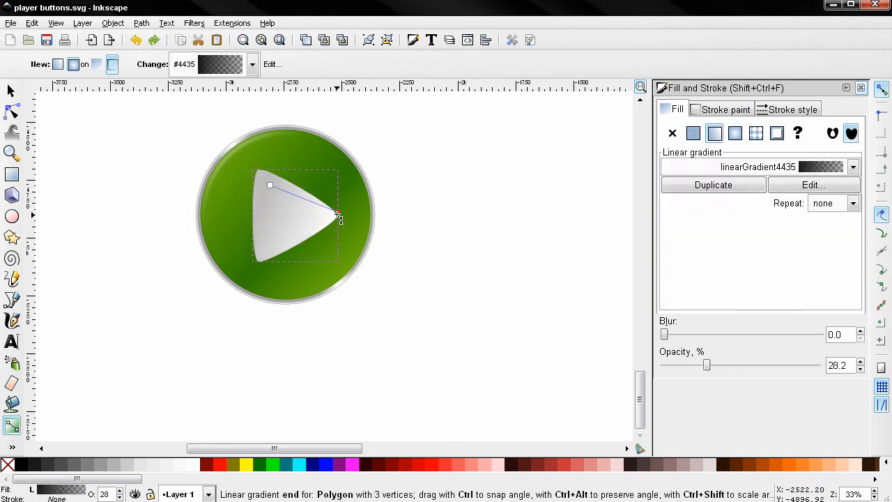
{"action": "left_click_drag", "start_coordinate": [337, 212], "coordinate": [315, 230]}
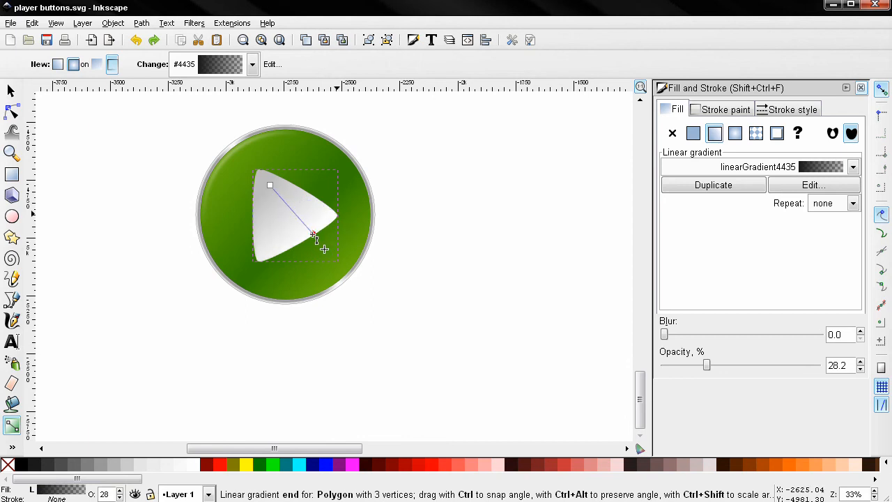
Shorten the triangle copy's gradient so it starts near the triangle's centre and ends on its lower-right edge, and deselect it.
{"action": "left_click", "coordinate": [313, 234]}
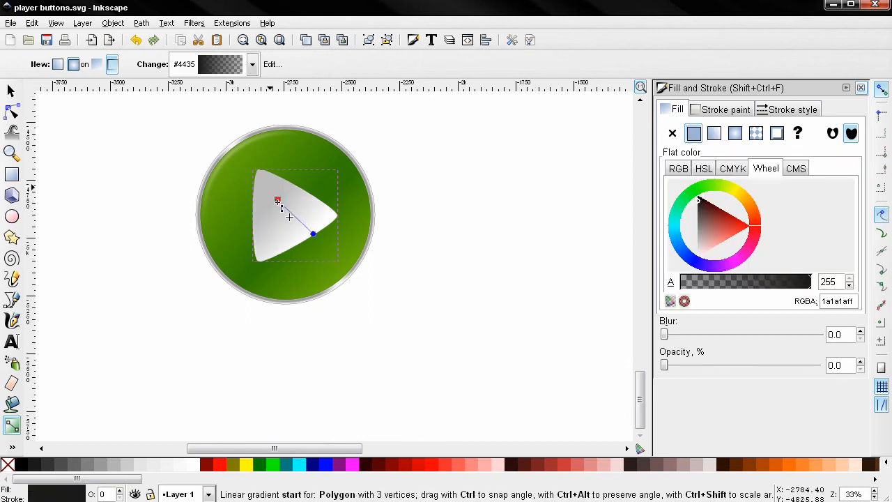
{"action": "left_click", "coordinate": [277, 202]}
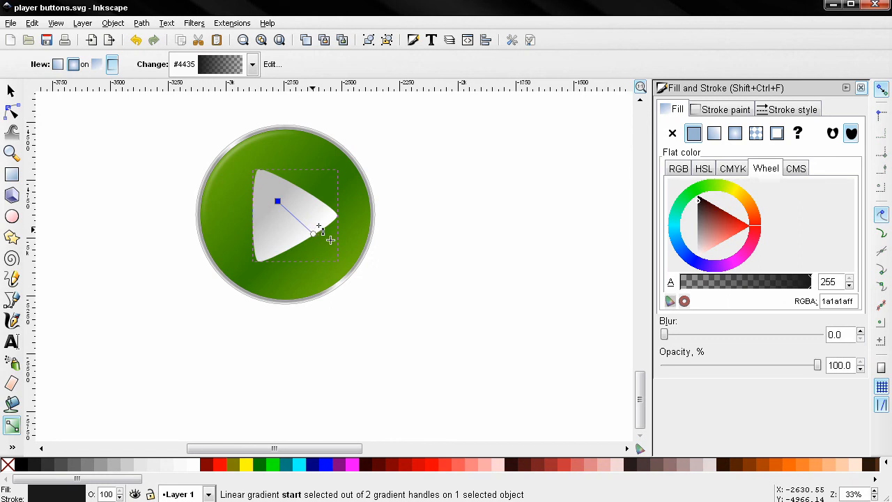
{"action": "left_click_drag", "start_coordinate": [312, 229], "coordinate": [314, 233]}
{"action": "key", "text": "ctrl+z"}
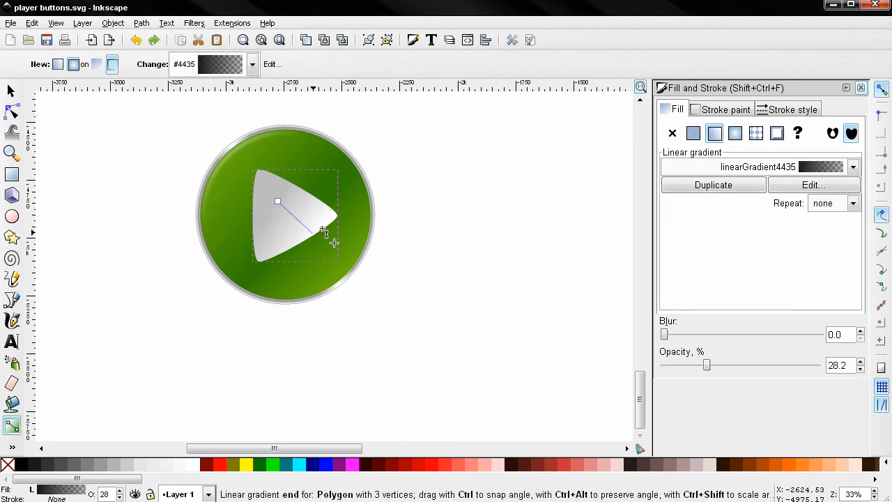
{"action": "left_click", "coordinate": [322, 230]}
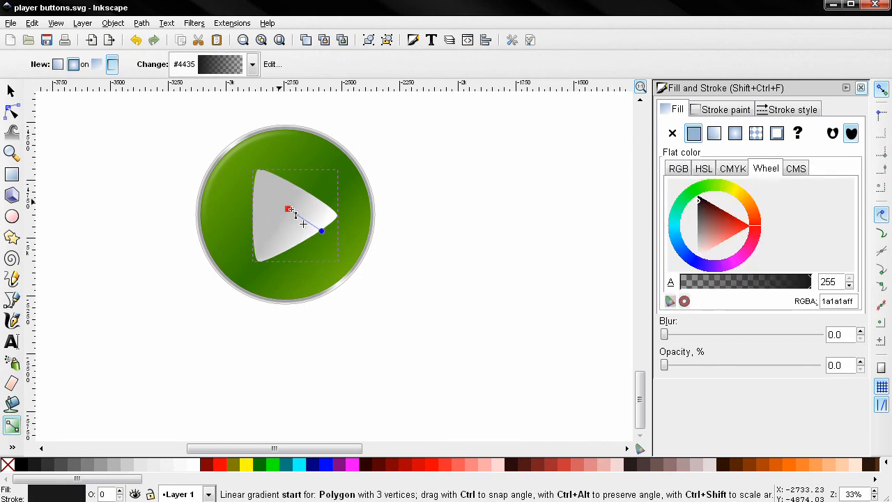
{"action": "left_click", "coordinate": [290, 210]}
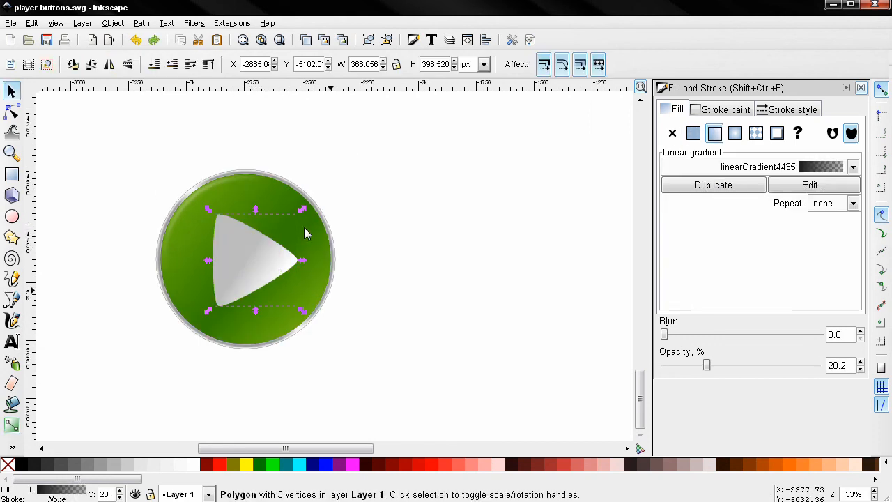
{"action": "key", "text": "Escape"}
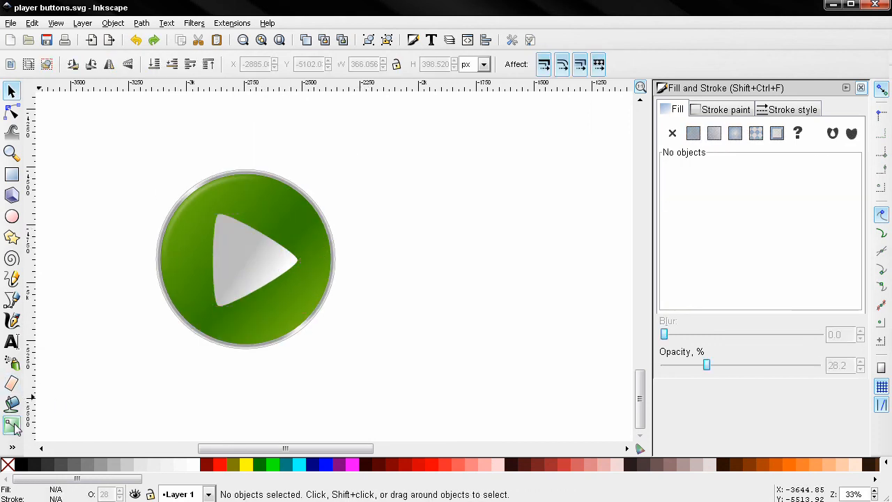
Draw a closed straight-sided triangular path connecting the three corners of the play triangle.
{"action": "left_click", "coordinate": [12, 299]}
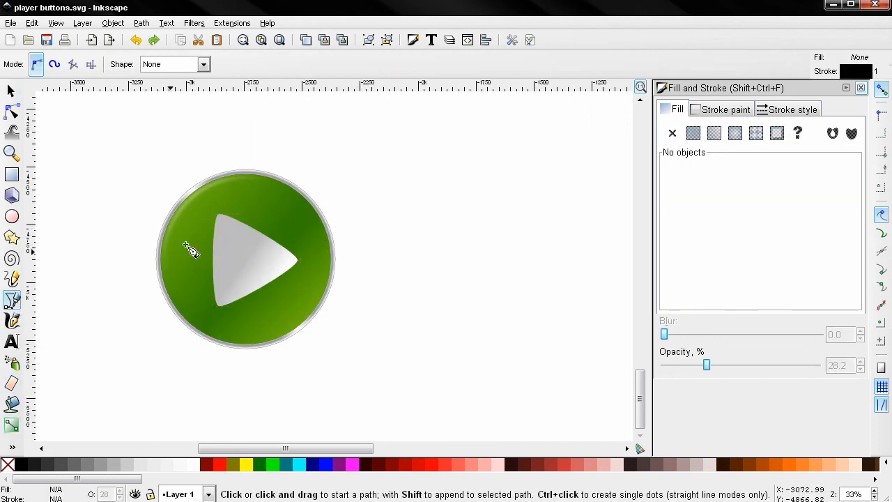
{"action": "left_click", "coordinate": [219, 214]}
{"action": "left_click", "coordinate": [296, 262]}
{"action": "left_click", "coordinate": [218, 305]}
{"action": "left_click", "coordinate": [218, 215]}
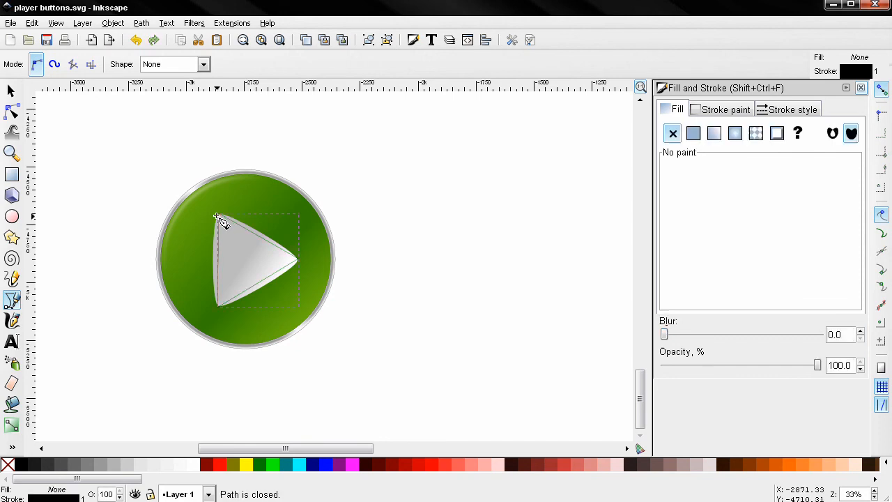
Remove the new triangular path's stroke and give it a flat black fill.
{"action": "left_click", "coordinate": [721, 111]}
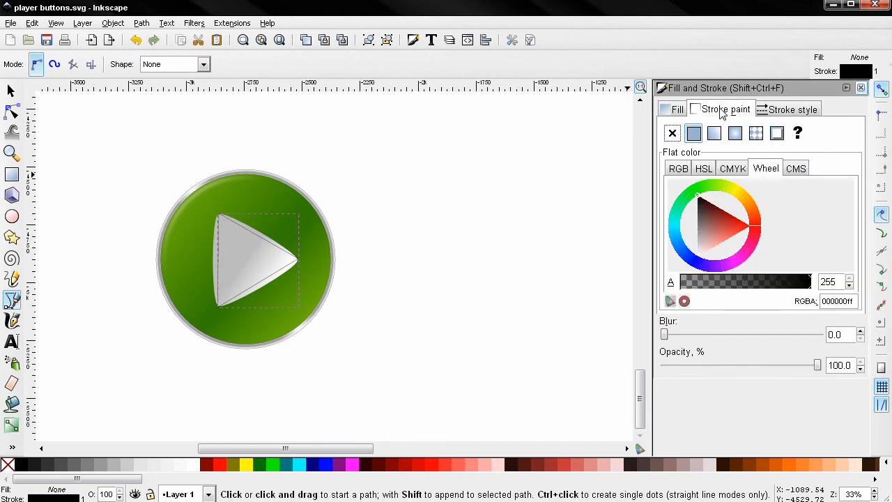
{"action": "left_click", "coordinate": [671, 133]}
{"action": "left_click", "coordinate": [673, 110]}
{"action": "left_click", "coordinate": [694, 133]}
{"action": "mouse_move", "coordinate": [691, 240]}
{"action": "left_mouse_down"}
{"action": "mouse_move", "coordinate": [698, 223]}
{"action": "mouse_move", "coordinate": [670, 249]}
{"action": "left_mouse_up"}
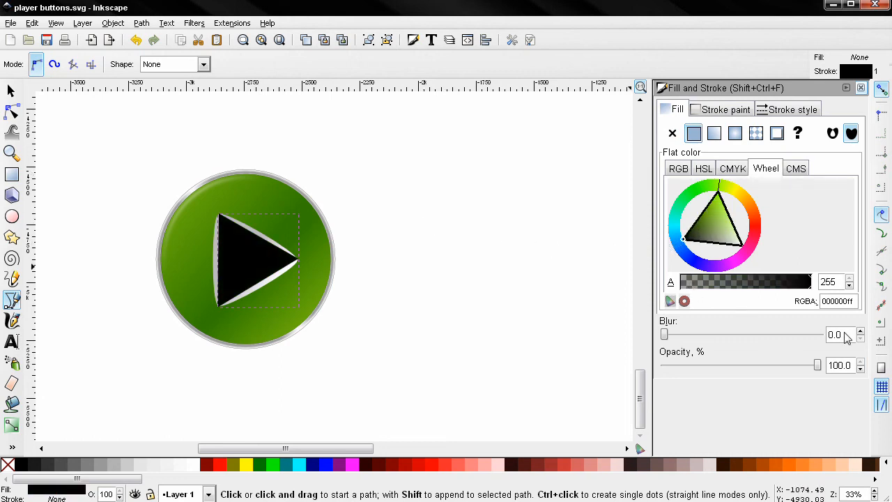
Set the black triangle's blur to 22.
{"action": "left_click_drag", "start_coordinate": [847, 337], "coordinate": [795, 334]}
{"action": "type", "text": "22"}
{"action": "key", "text": "Return"}
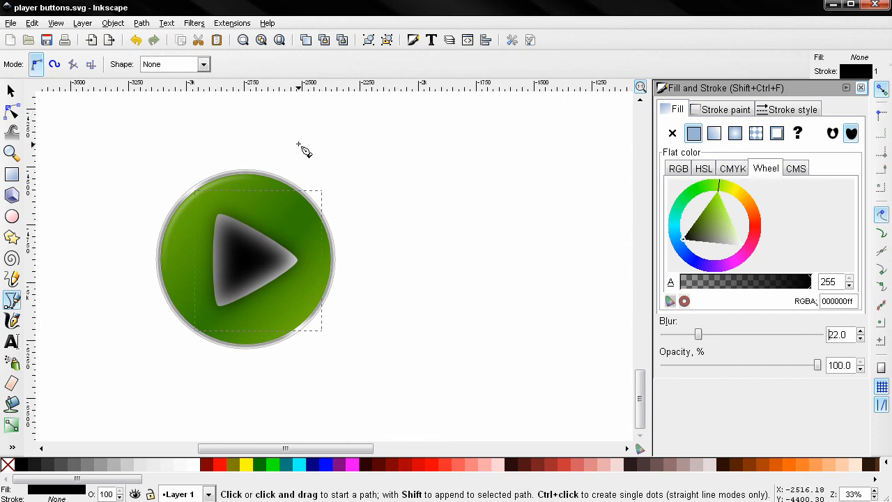
Lower the blurred black triangle in the stacking order so it lies behind the play triangle as a shadow.
{"action": "left_click", "coordinate": [11, 91]}
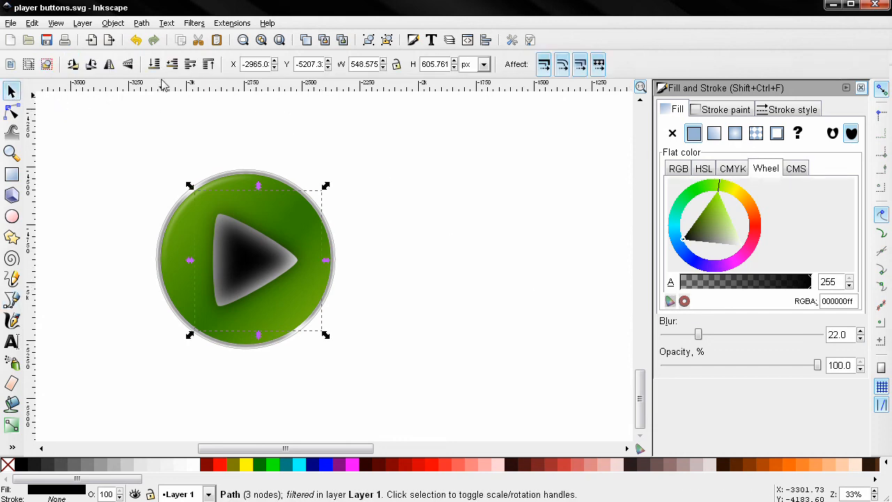
{"action": "left_click", "coordinate": [173, 65]}
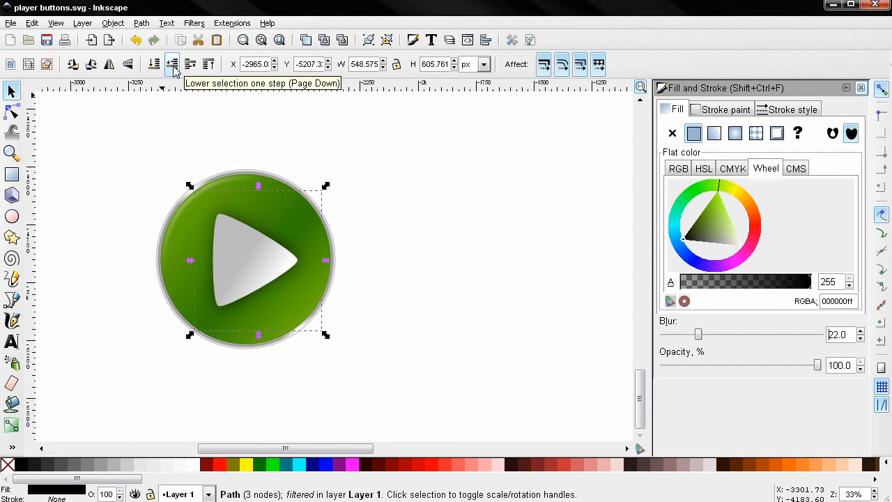
{"action": "left_click", "coordinate": [193, 67]}
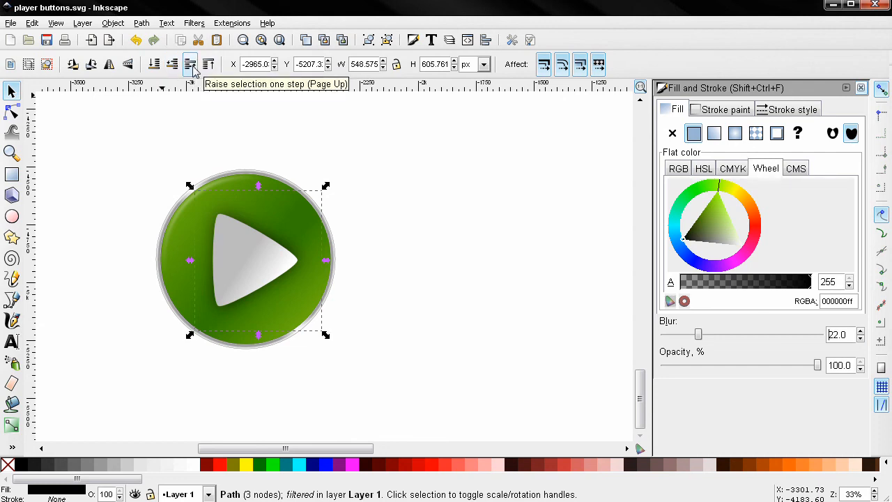
Select the white play triangle together with its gradient-shaded copy.
{"action": "left_click", "coordinate": [143, 200]}
{"action": "left_click_drag", "start_coordinate": [145, 209], "coordinate": [338, 313]}
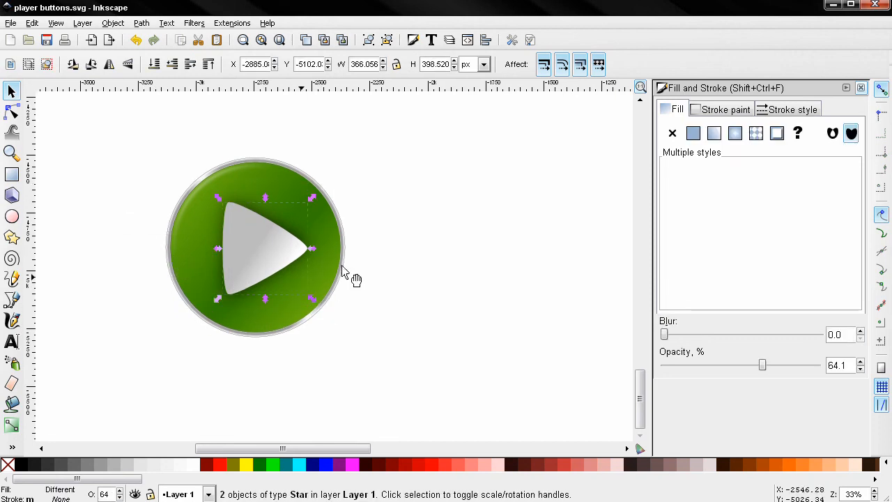